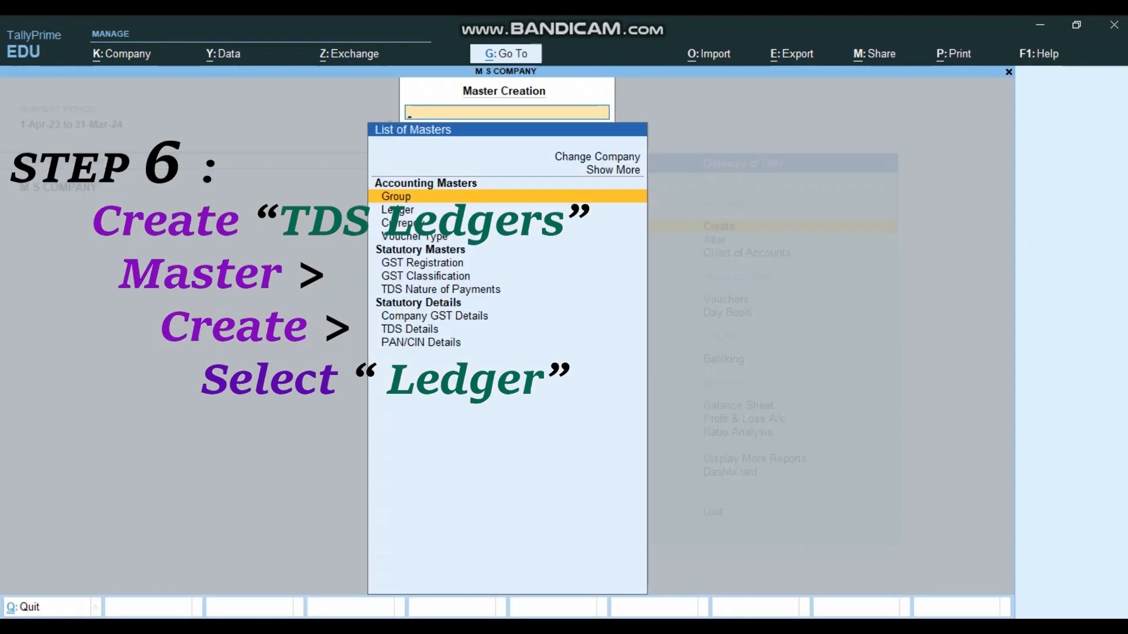
key(Down)
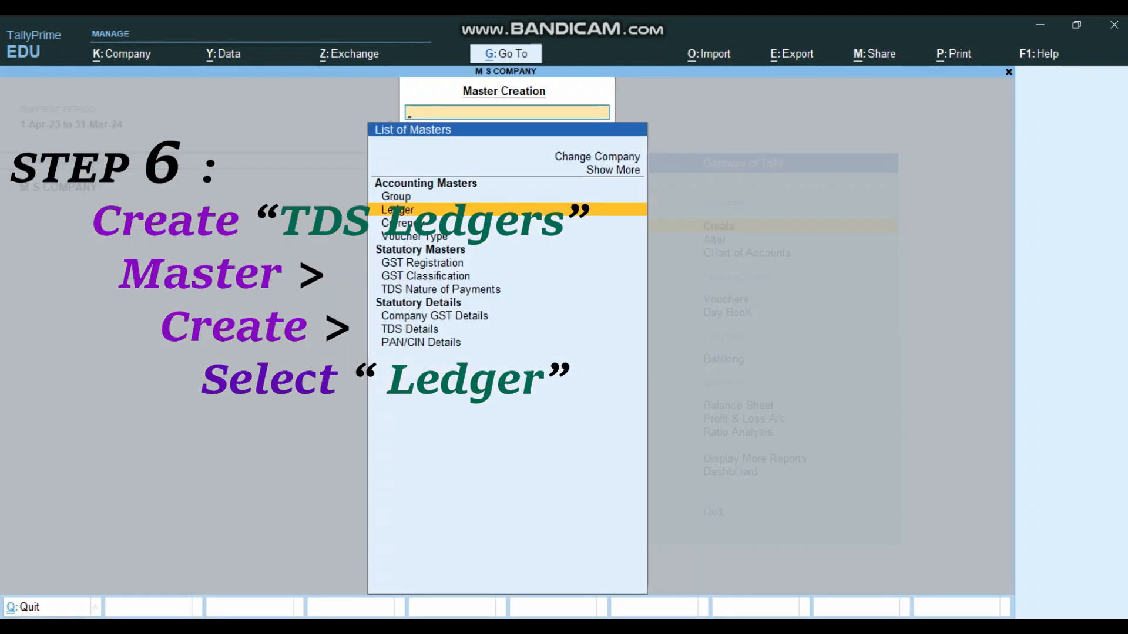
key(Return)
key(Escape)
key(Return)
key(Escape)
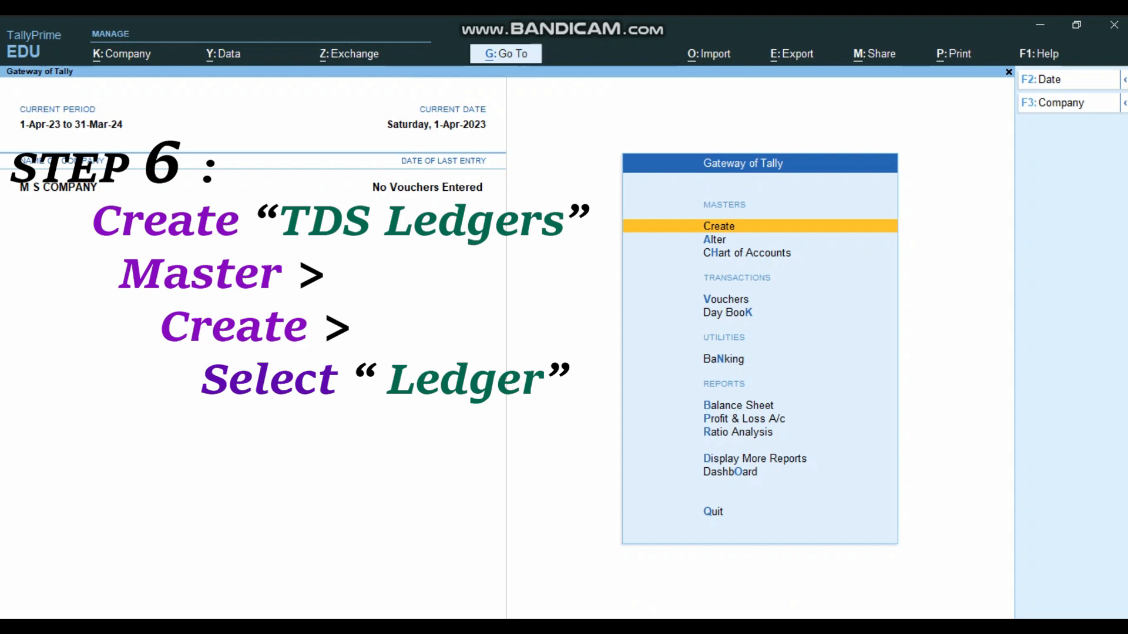
- Start a new ledger master named BUILDING RENT and place it under the Indirect Expenses group
key(Return)
key(Down)
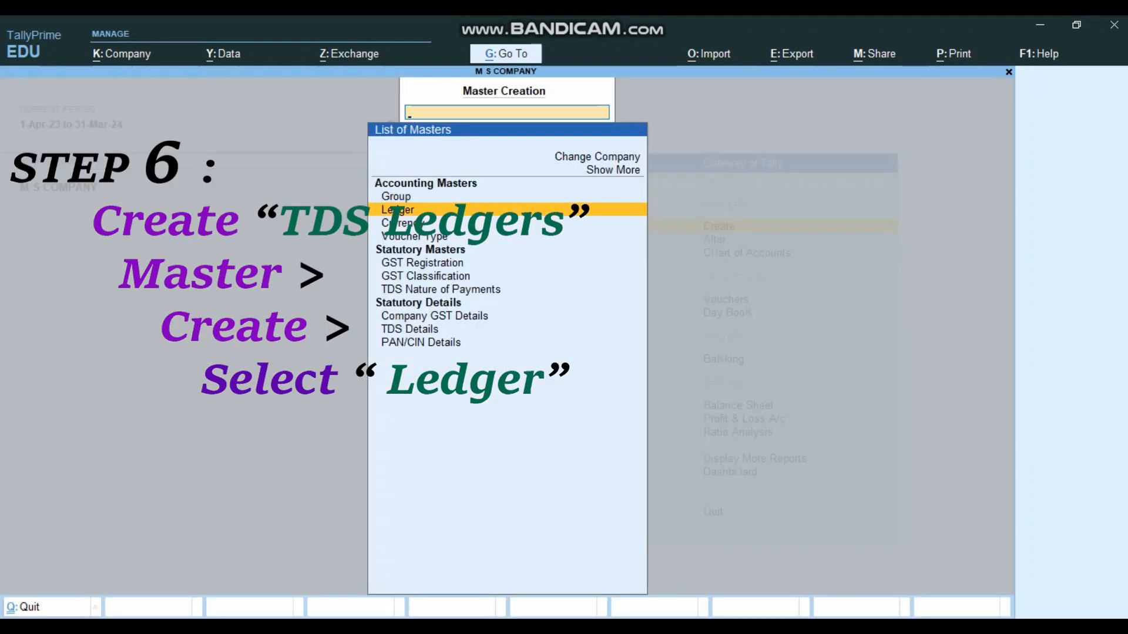
key(Return)
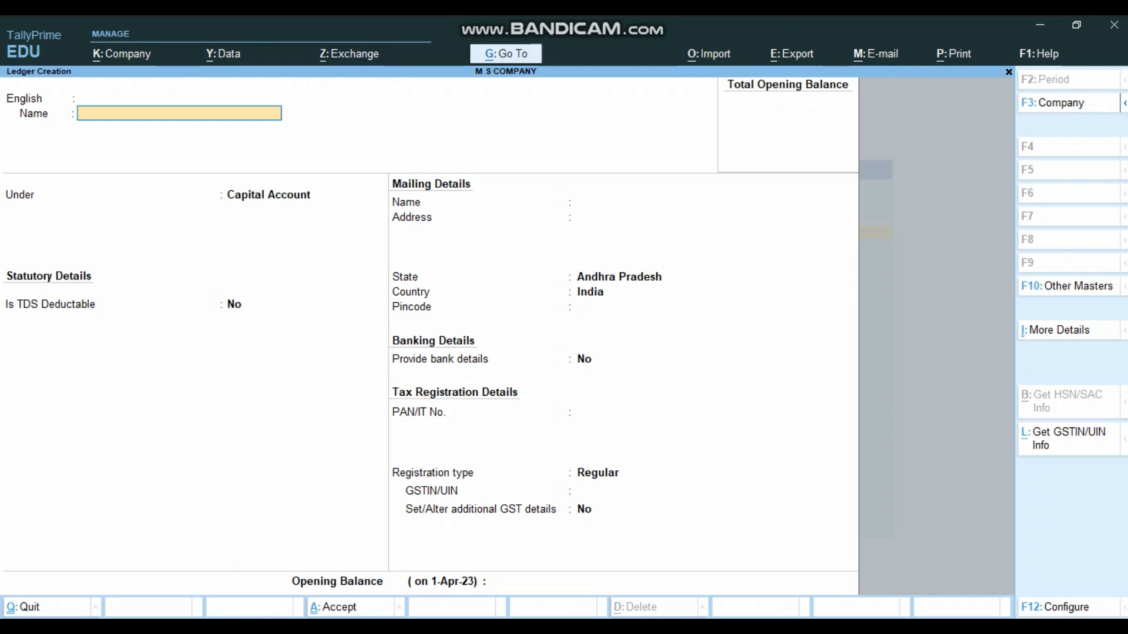
text(BUILDING RENT)
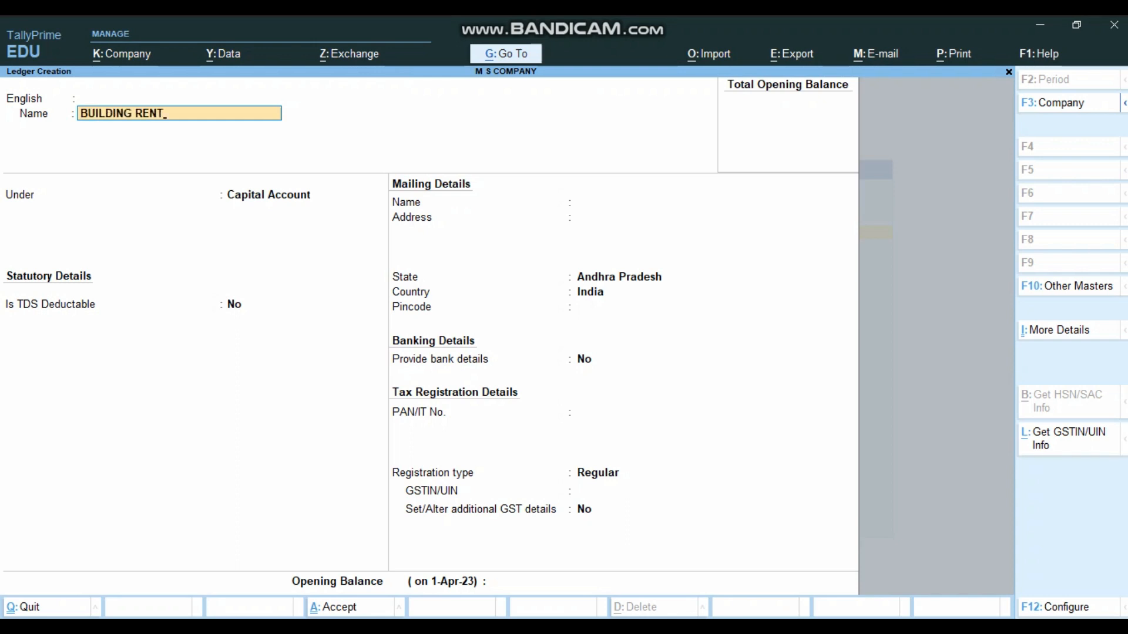
key(Return)
key(Return)
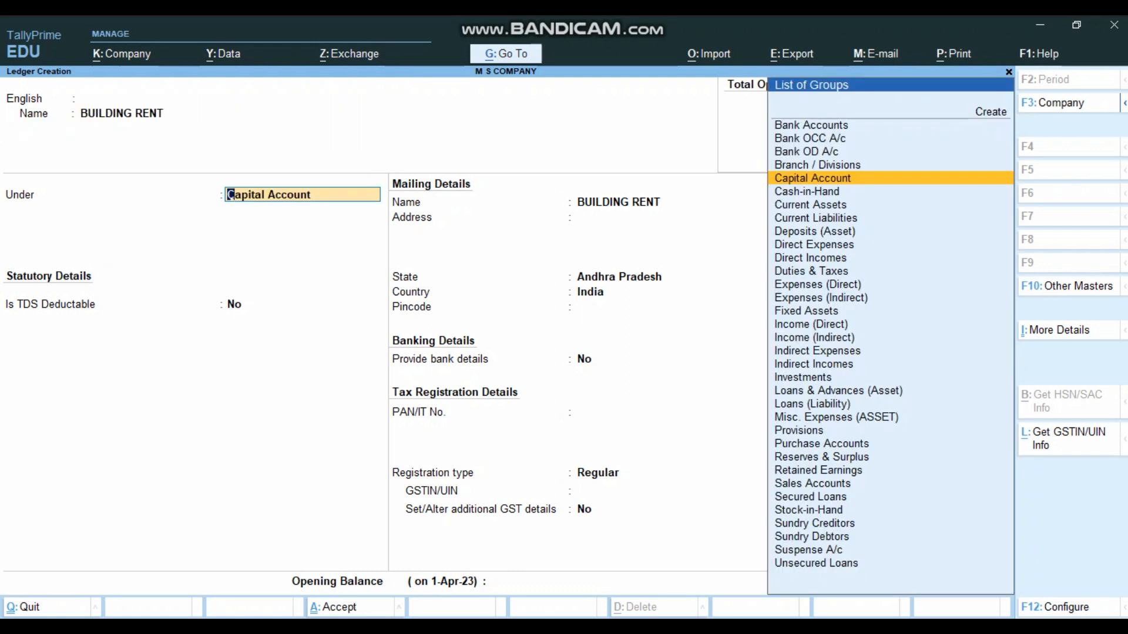
text(I)
key(Up)
key(Up)
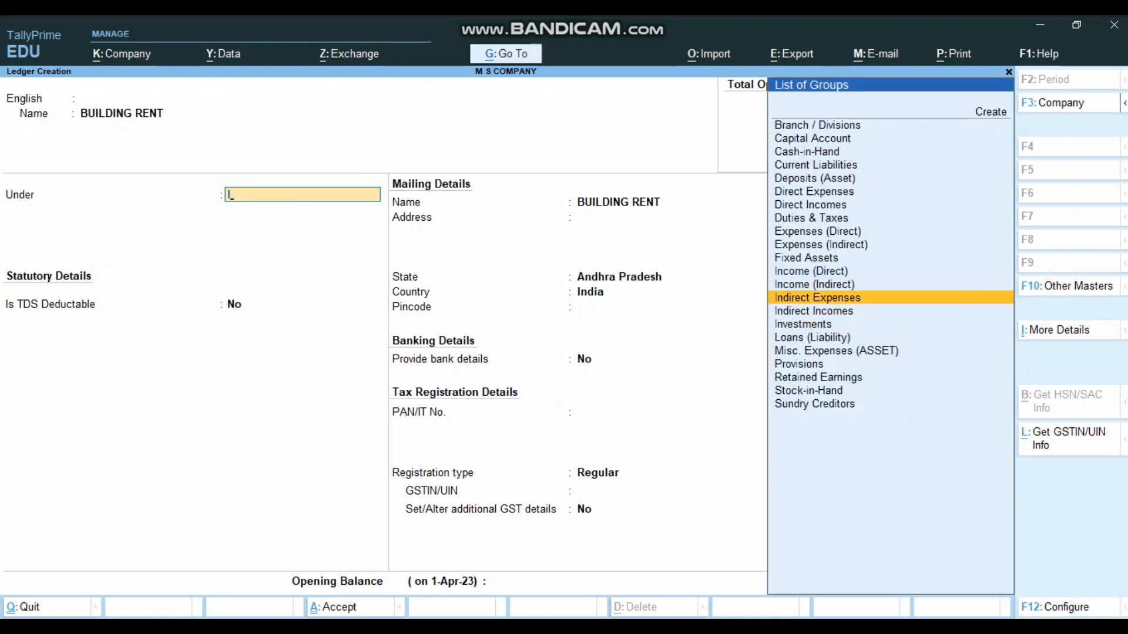
key(Return)
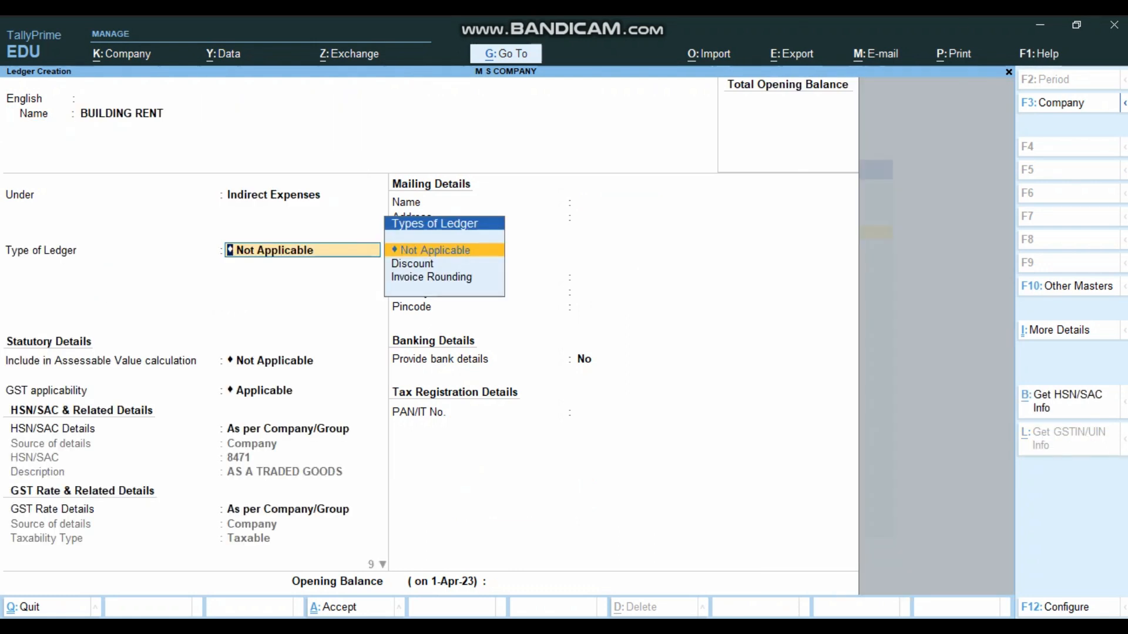
- Keep the ledger type and assessable value inclusion as Not Applicable, and set GST applicability to Not Applicable
key(Return)
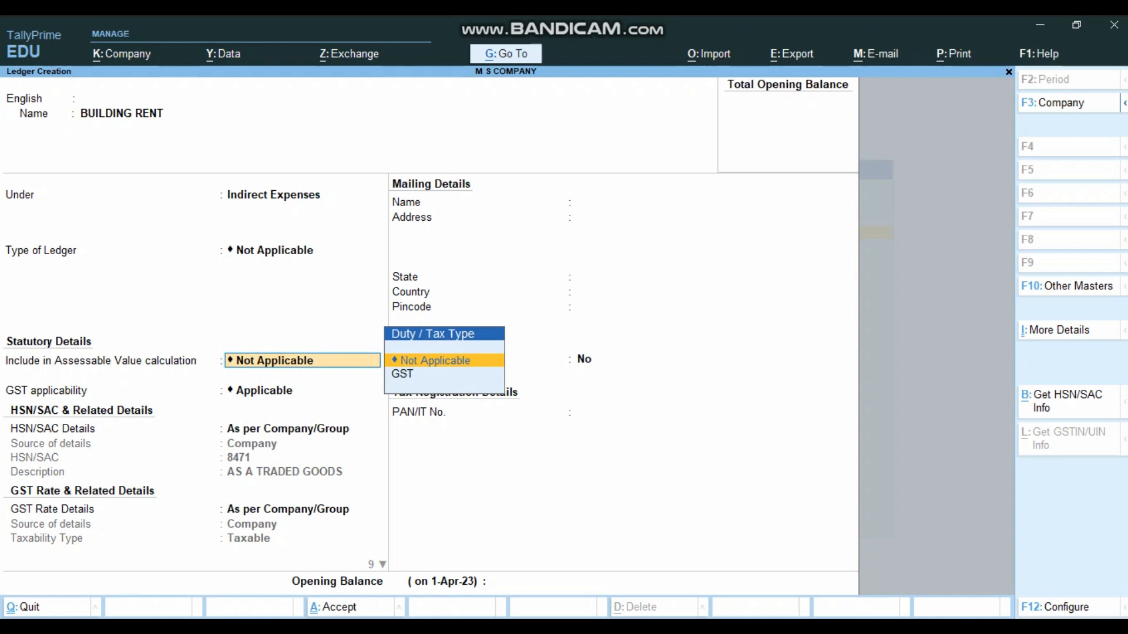
key(Return)
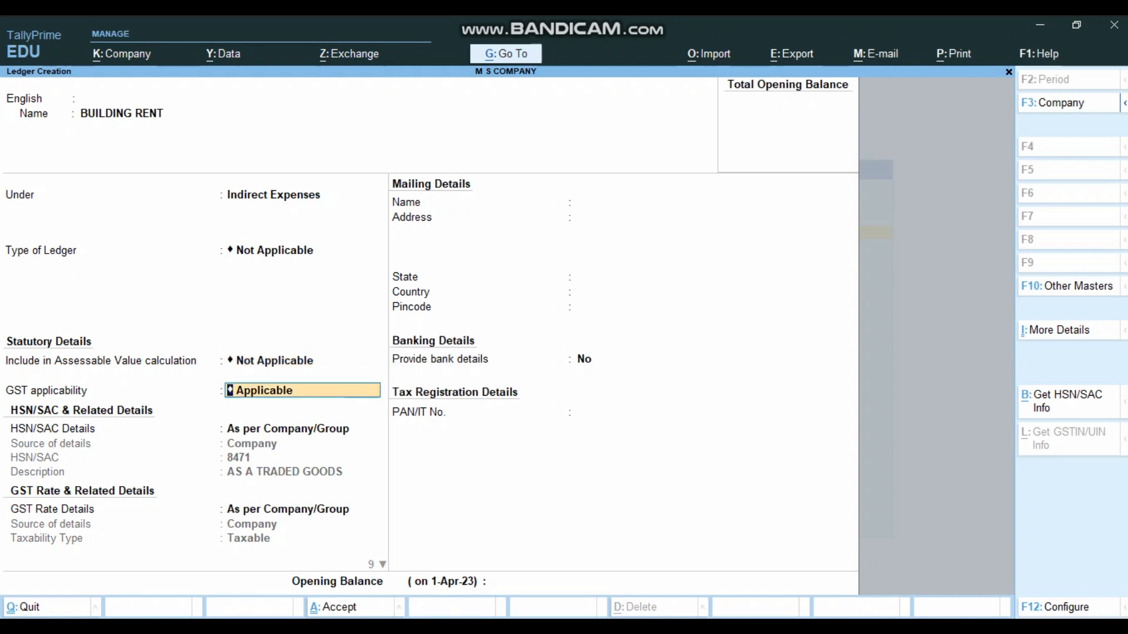
key(BackSpace)
key(Down)
key(Return)
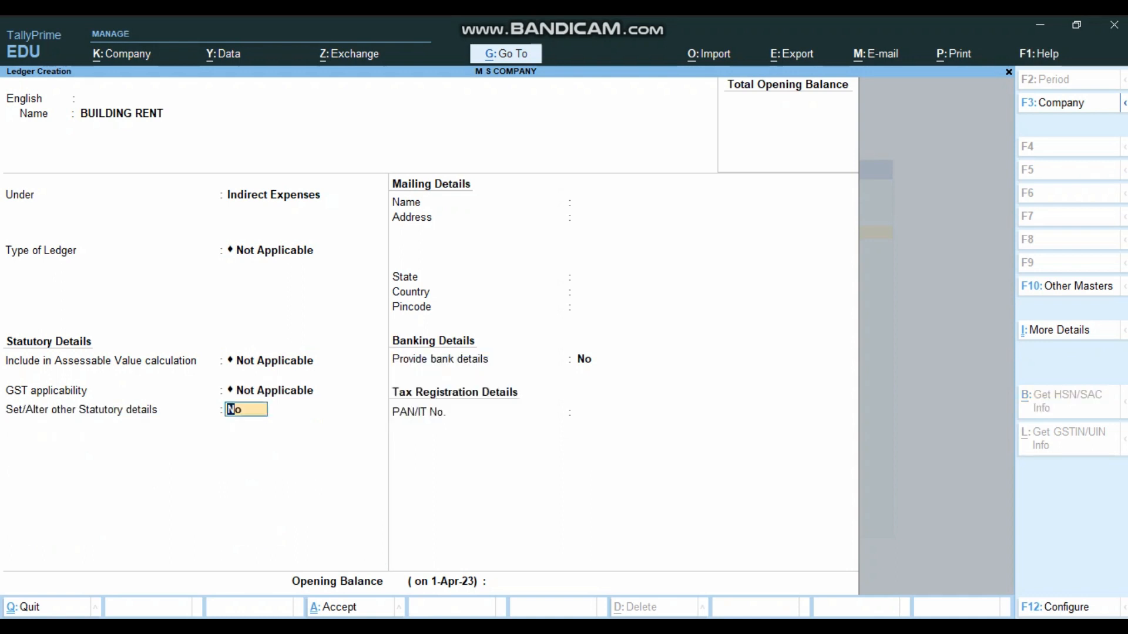
- Enable other statutory details for BUILDING RENT, making TDS Applicable with PAID TDS ON BUILDING RENT as the nature of payment
text(YES)
key(Return)
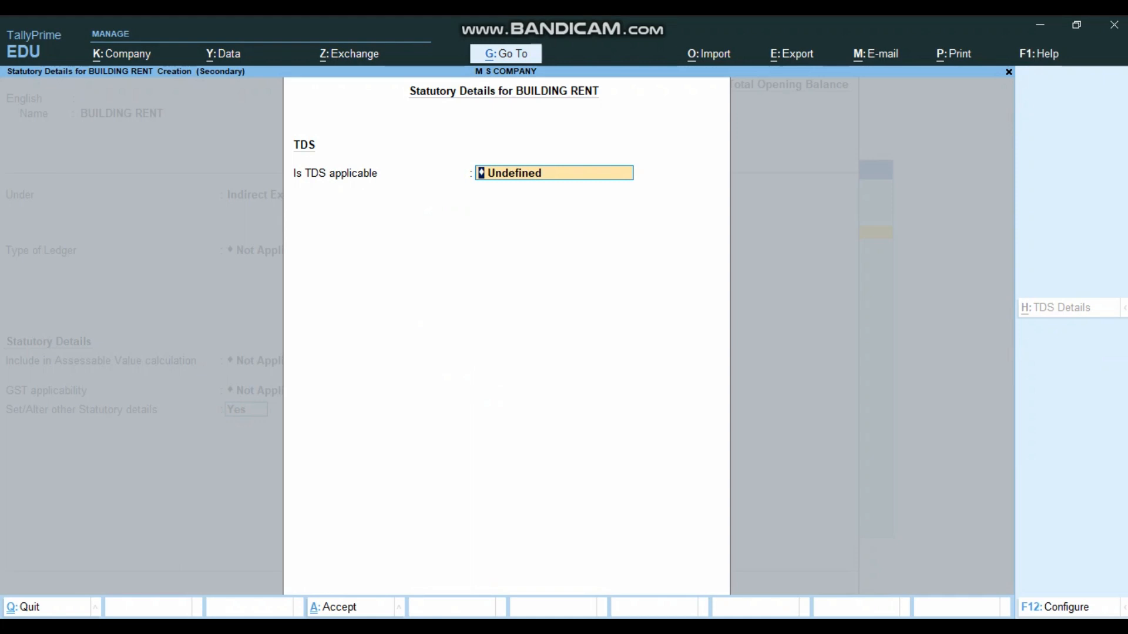
text(able)
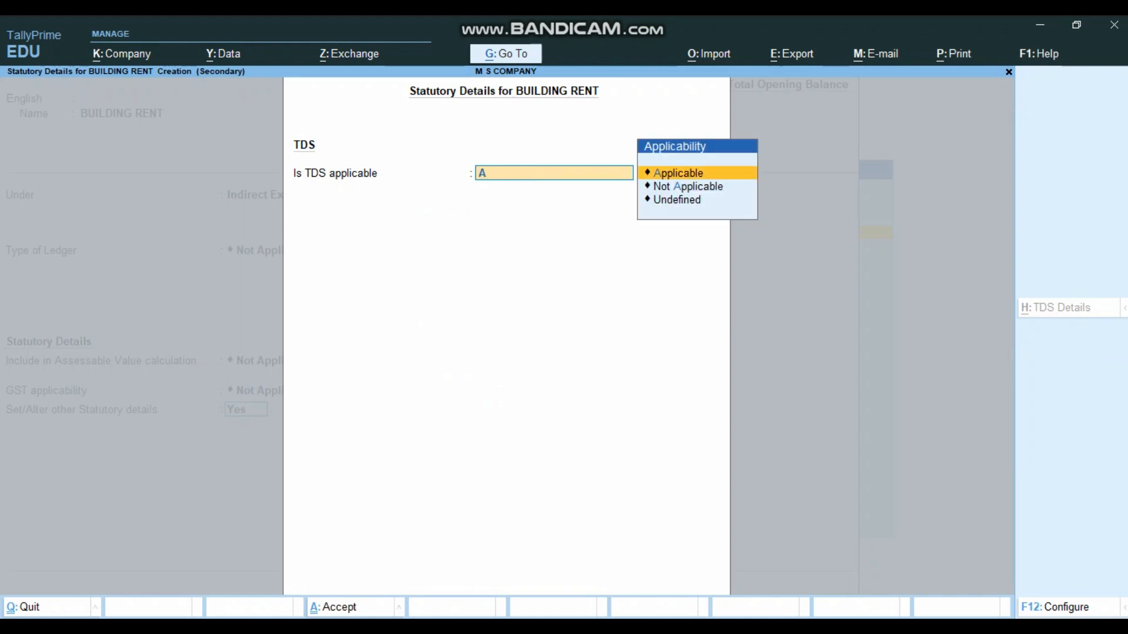
key(Return)
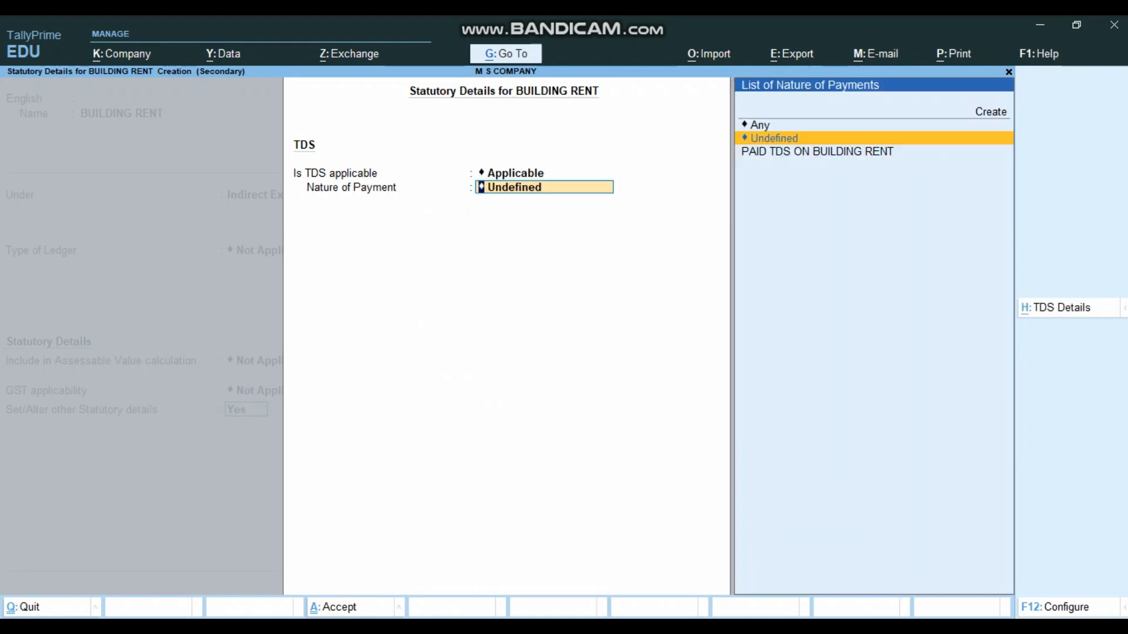
key(Down)
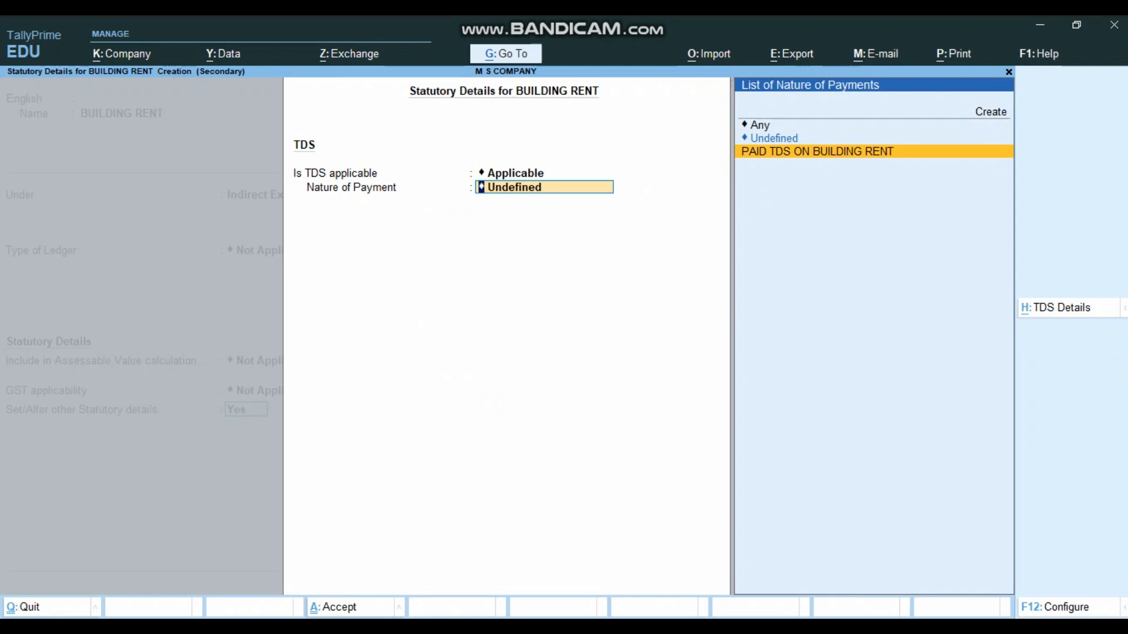
key(Return)
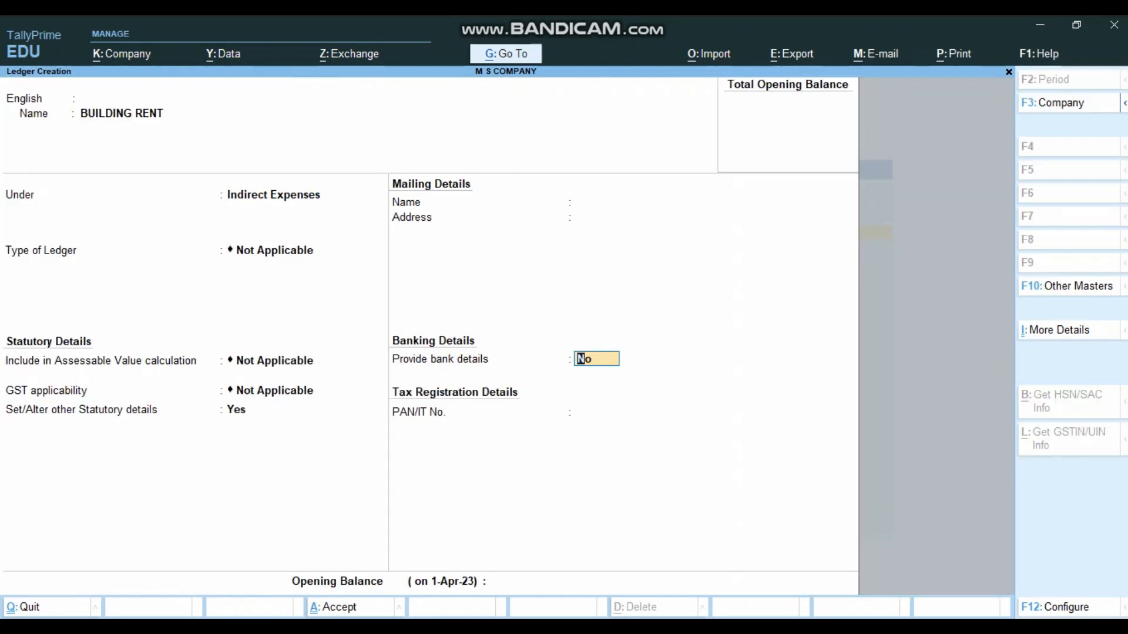
- Reopen the BUILDING RENT statutory details to review the TDS applicability and nature of payment
key(BackSpace)
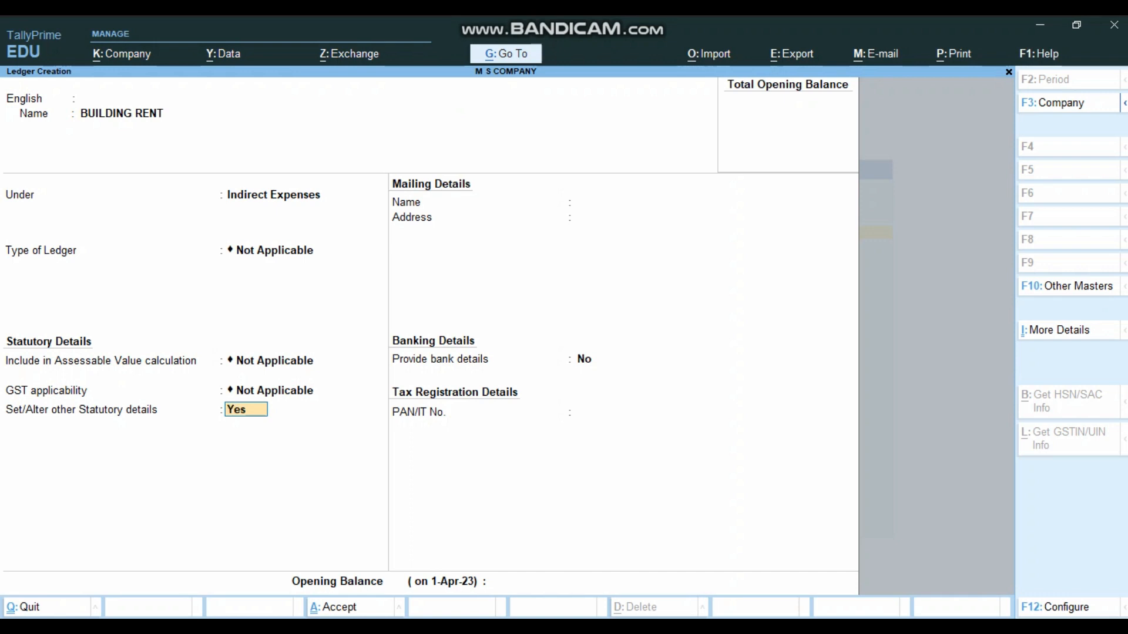
key(Return)
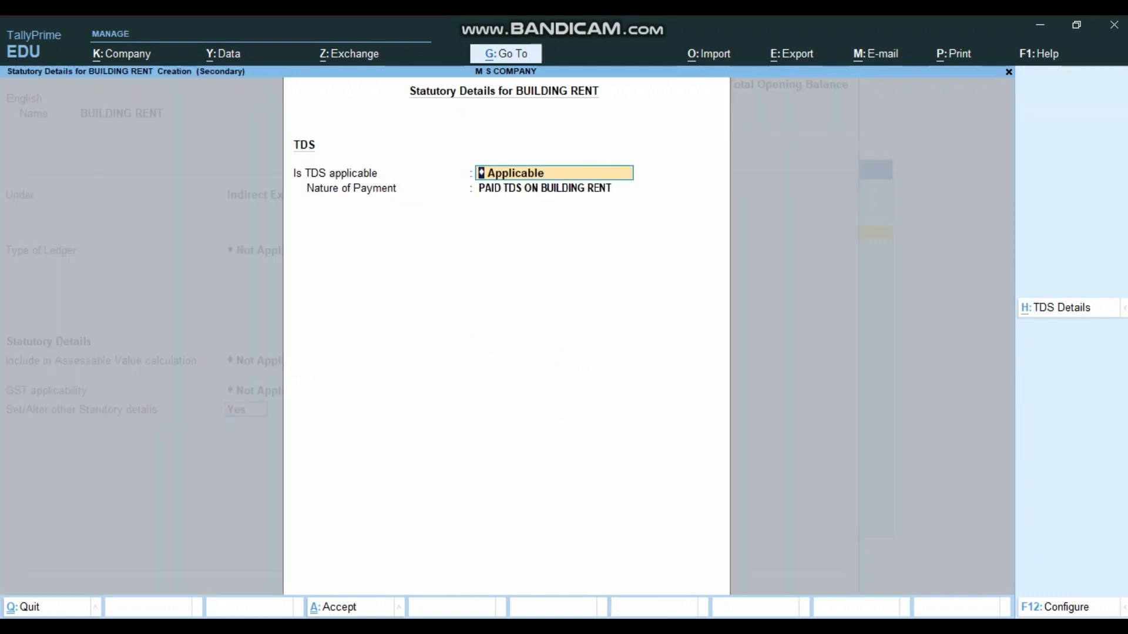
key(Return)
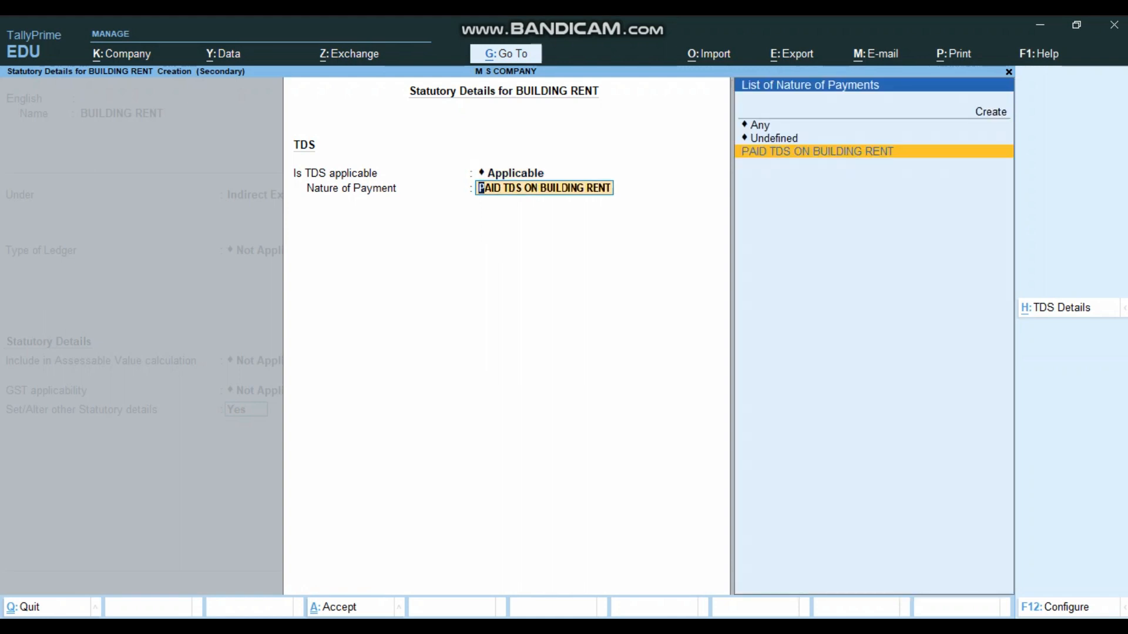
key(Return)
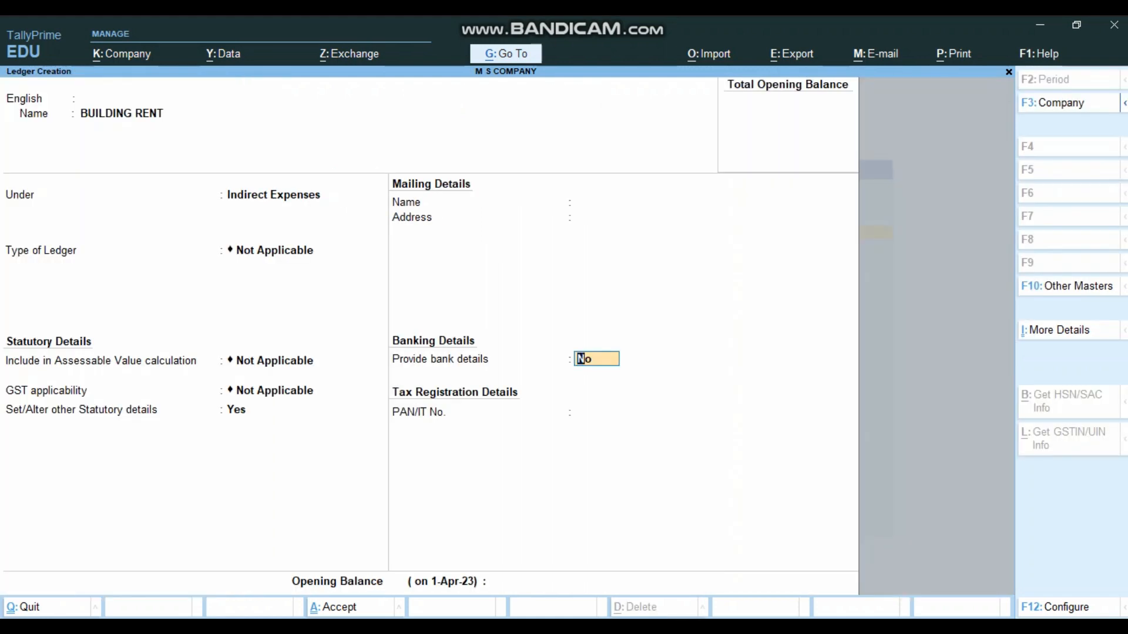
- Save the BUILDING RENT ledger without providing bank details or a PAN
key(Return)
key(Return)
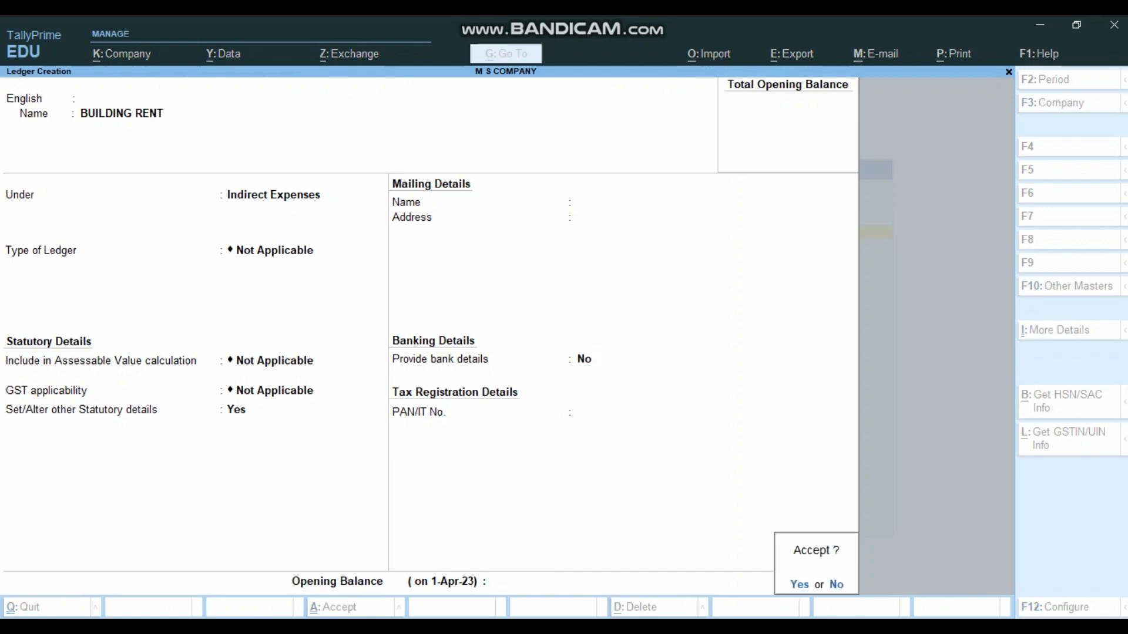
key(Return)
- Name the next ledger TDS ON BUILDING RENT and place it under the Duties & Taxes group
text(TDS ON B)
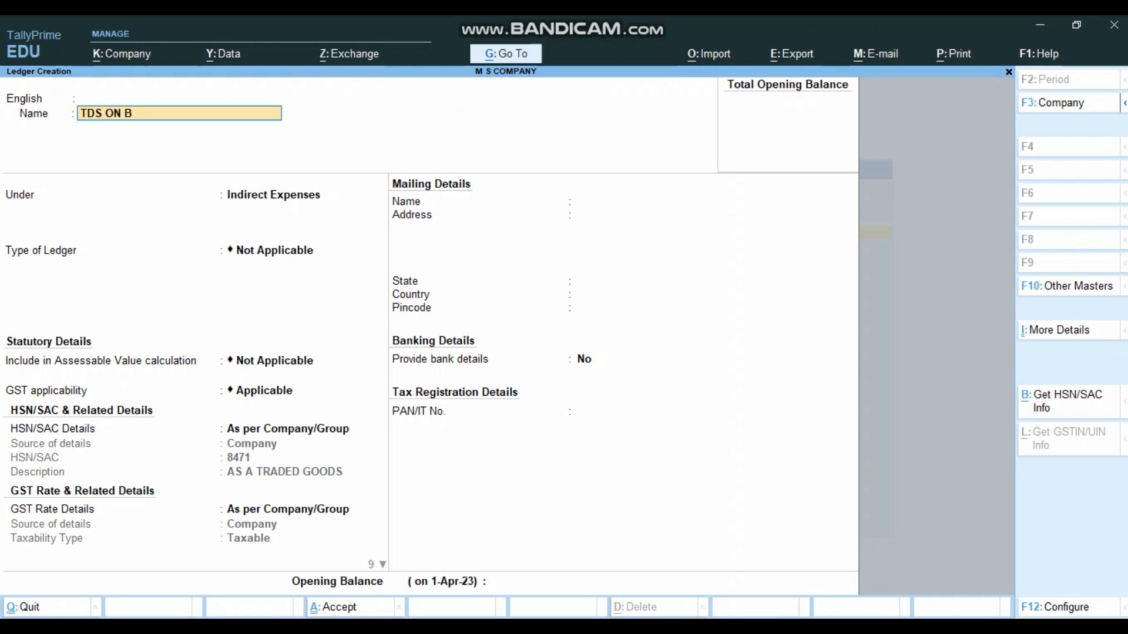
text(UILDING RENT)
key(Return)
key(Return)
key(Return)
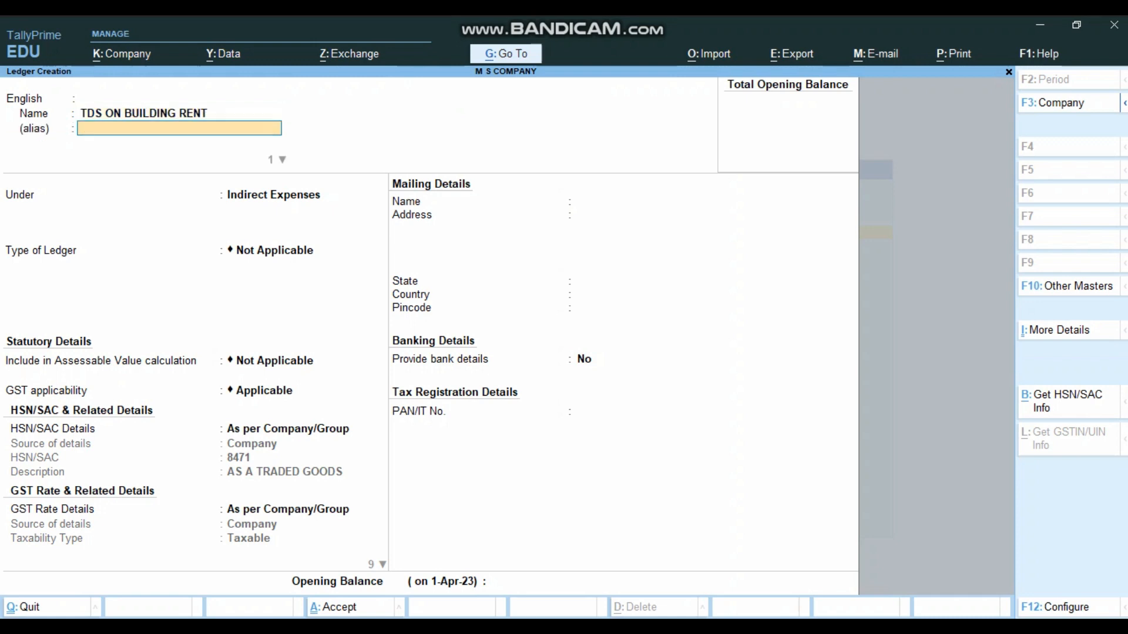
text(DU)
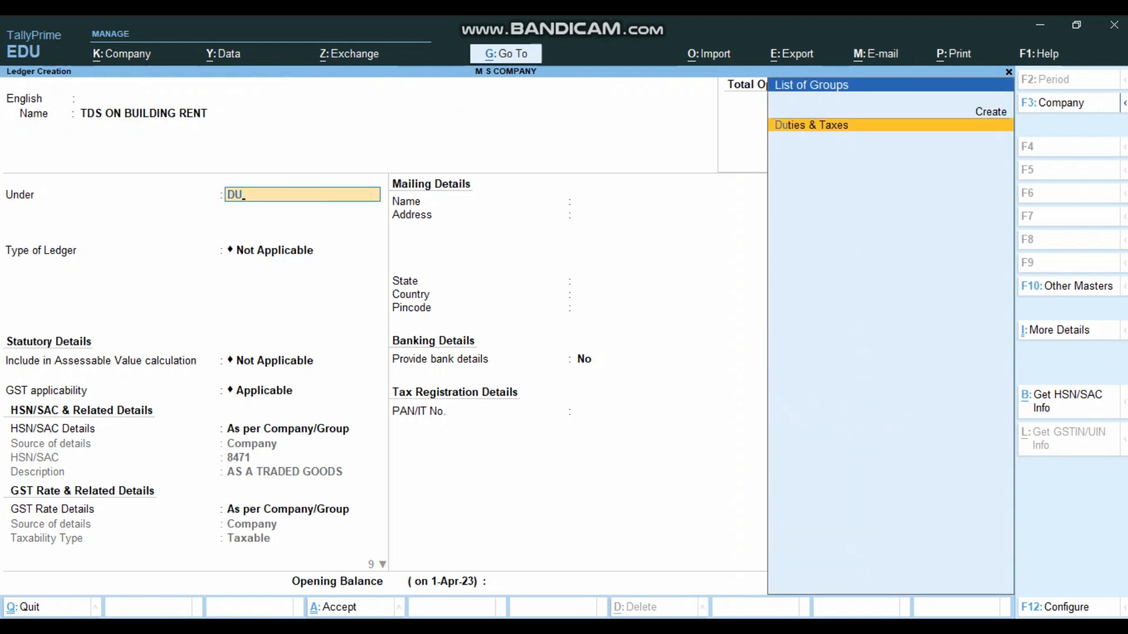
key(Return)
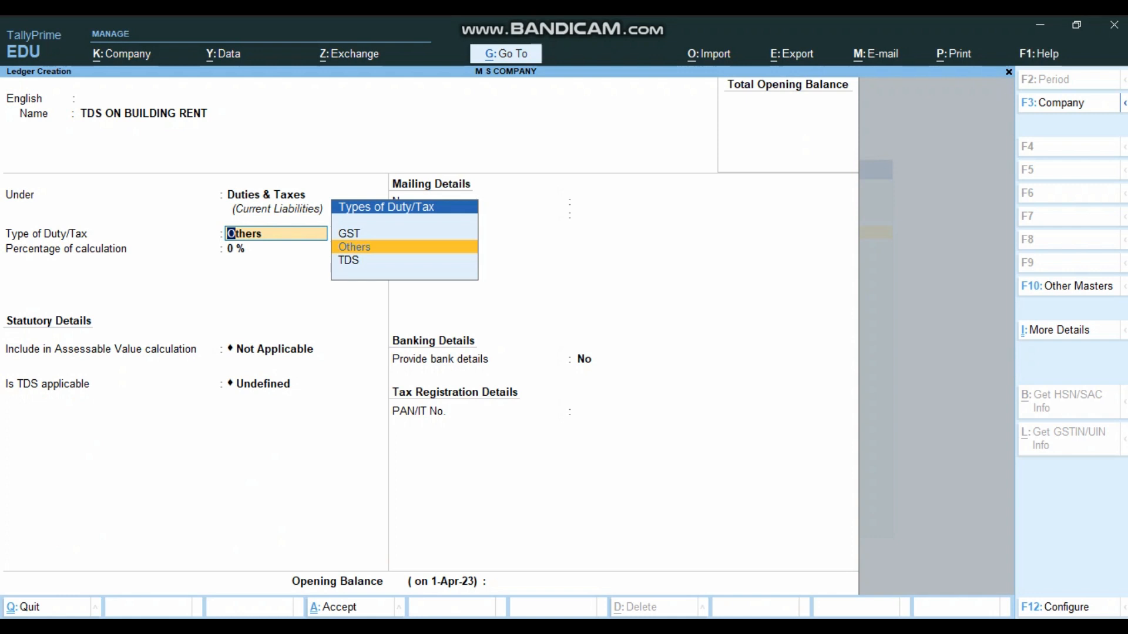
- Set the duty type to TDS with PAID TDS ON BUILDING RENT as nature of payment, and save the ledger
key(Down)
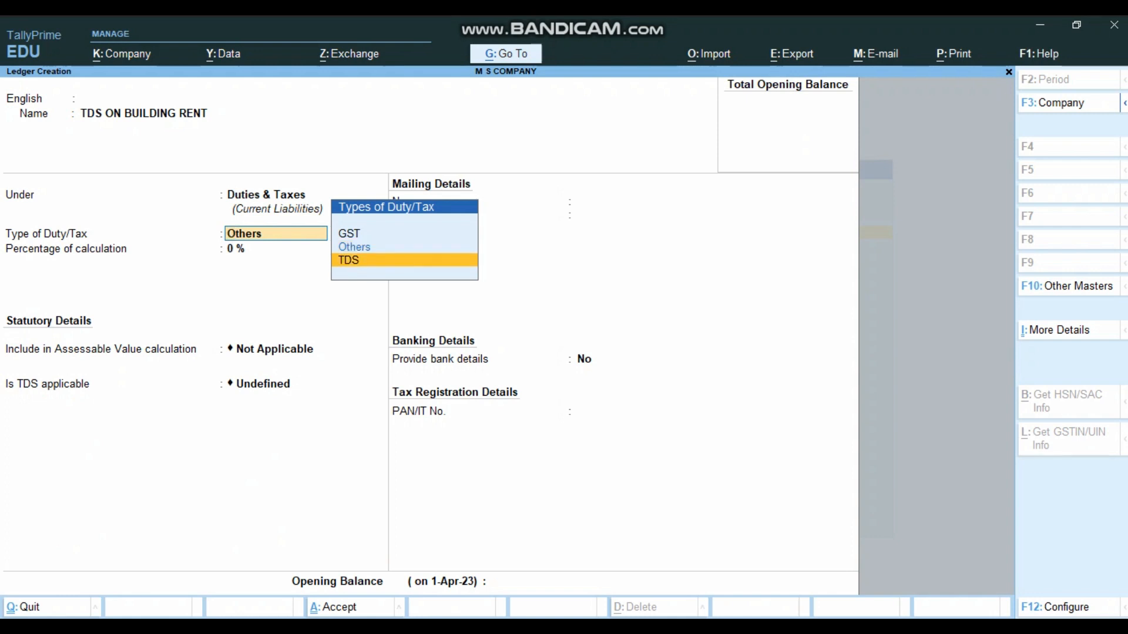
key(Return)
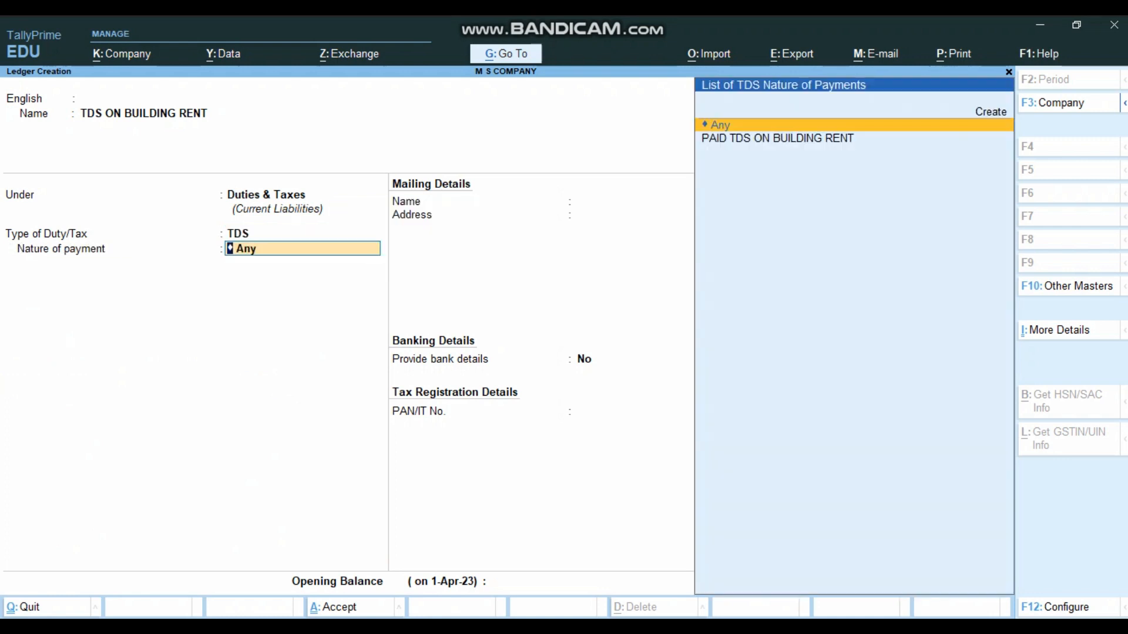
key(Down)
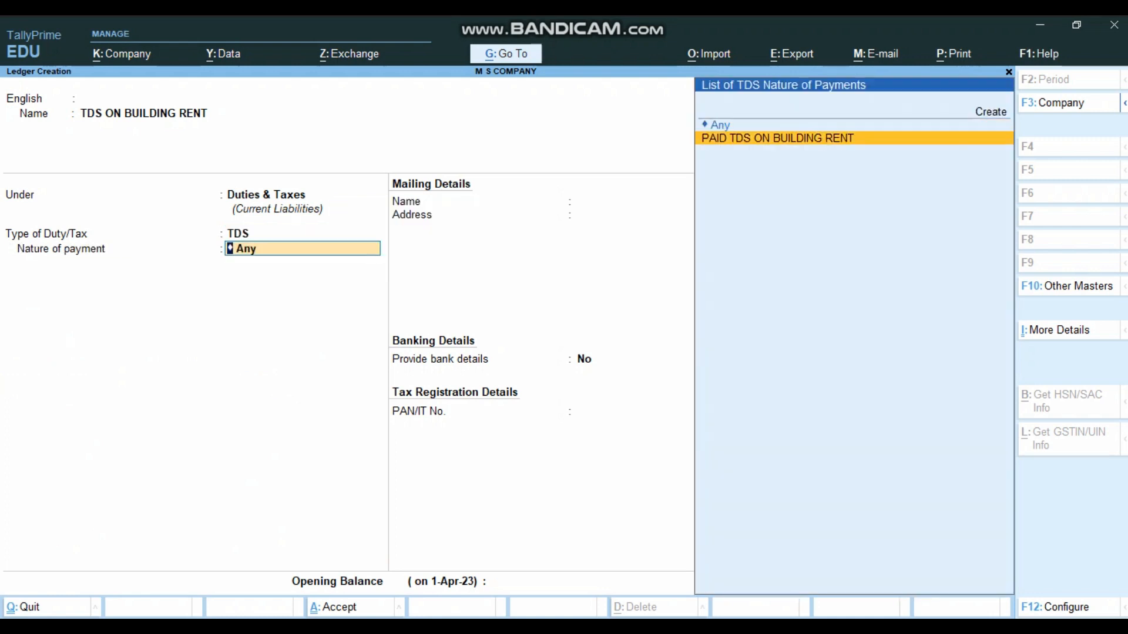
key(Return)
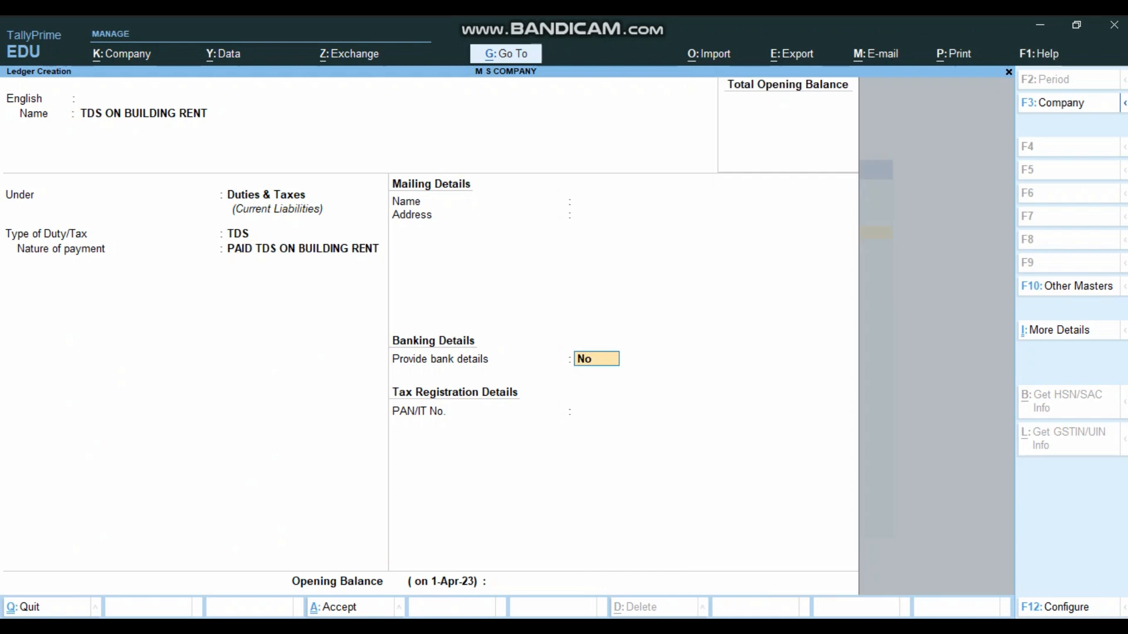
key(Return)
key(Return)
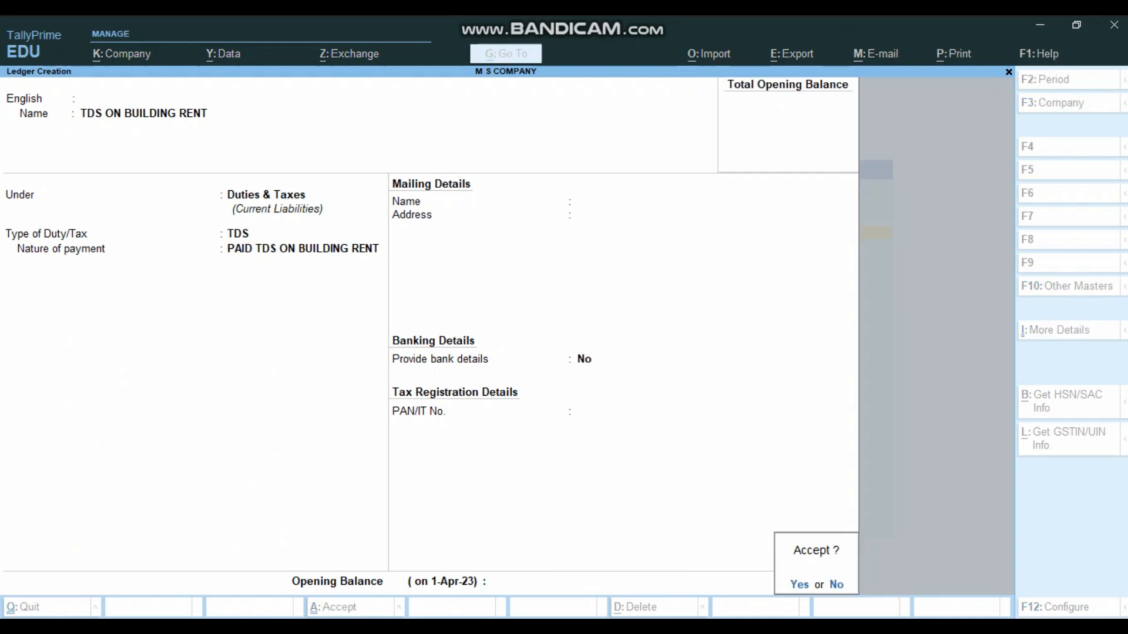
key(Return)
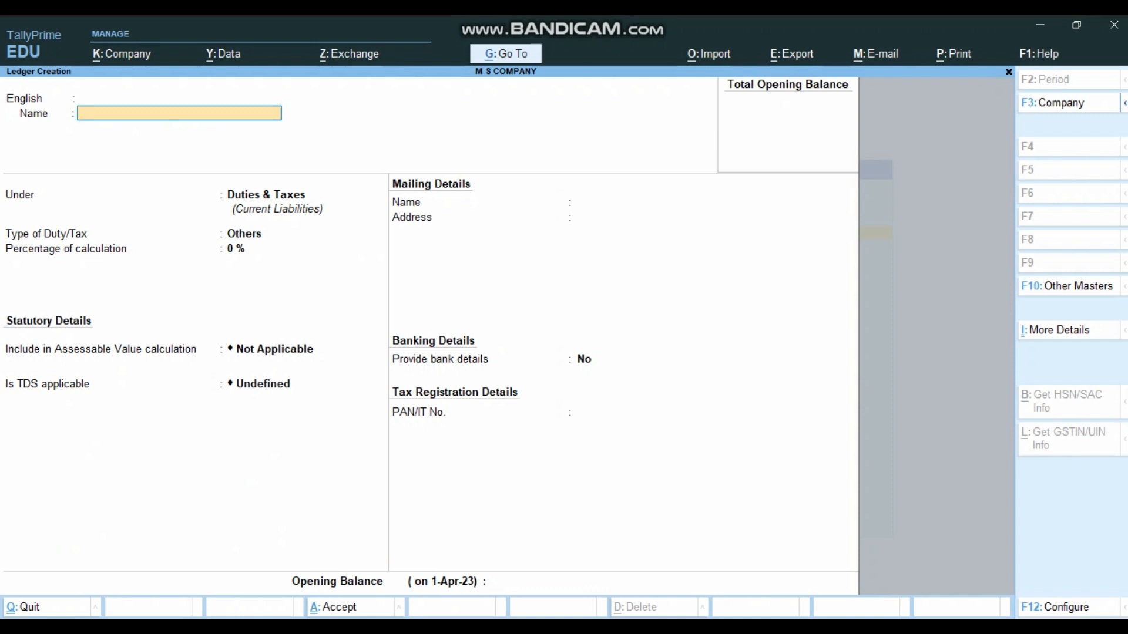
- Check the building rent transaction in the Word document, and name the new ledger in TallyPrime PVR COMPLEX without an alias
key(alt+Tab)
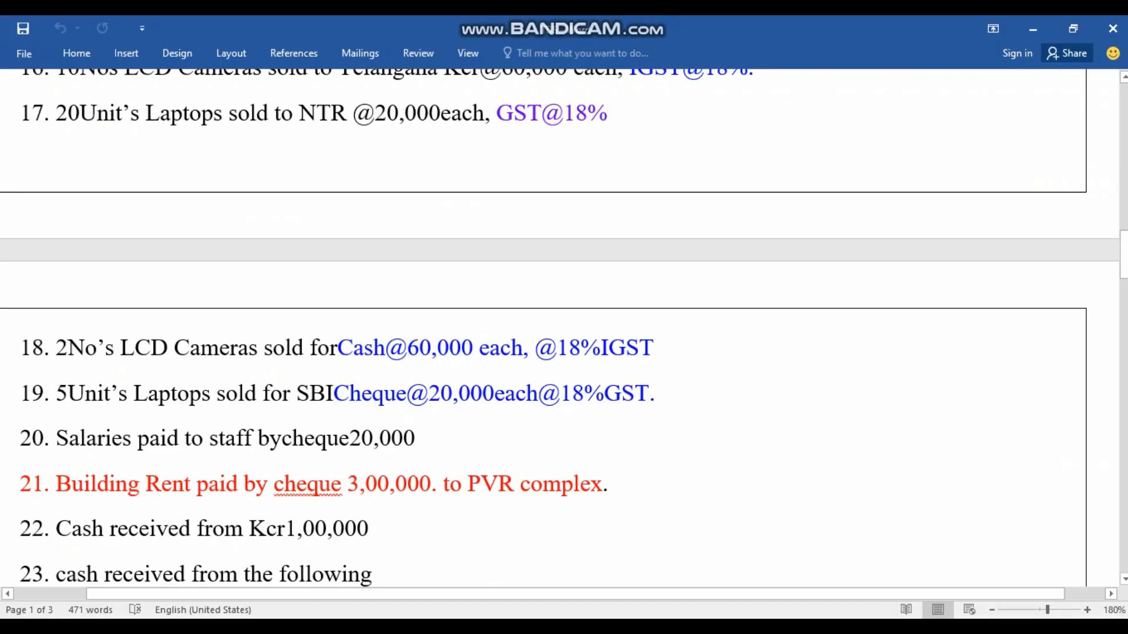
key(alt+Tab)
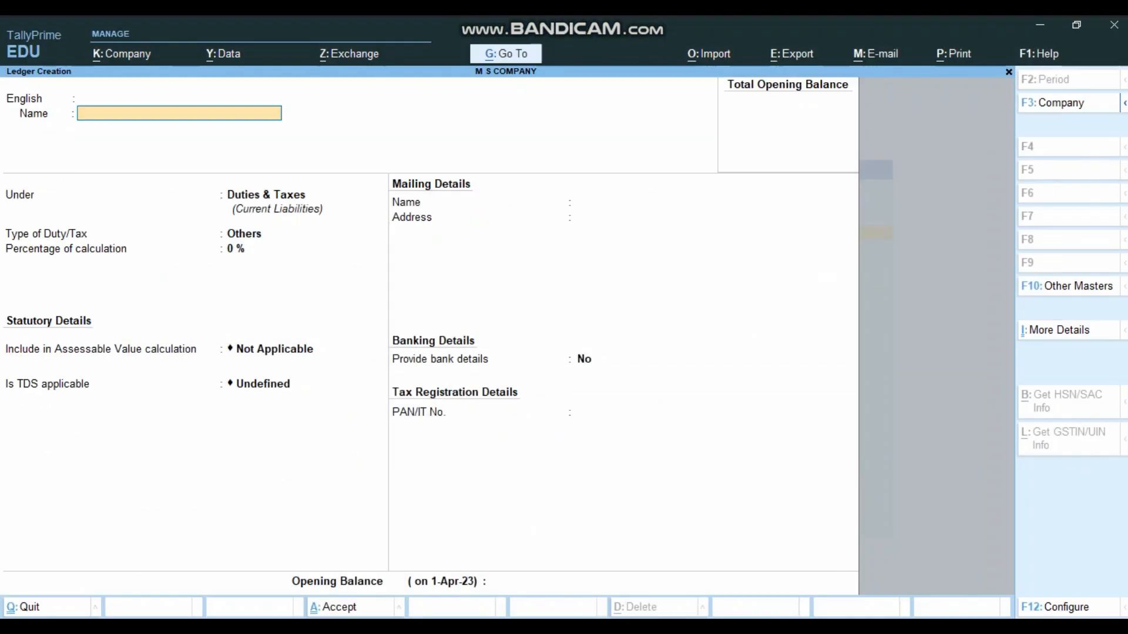
text(PVR COMPLEX)
key(Return)
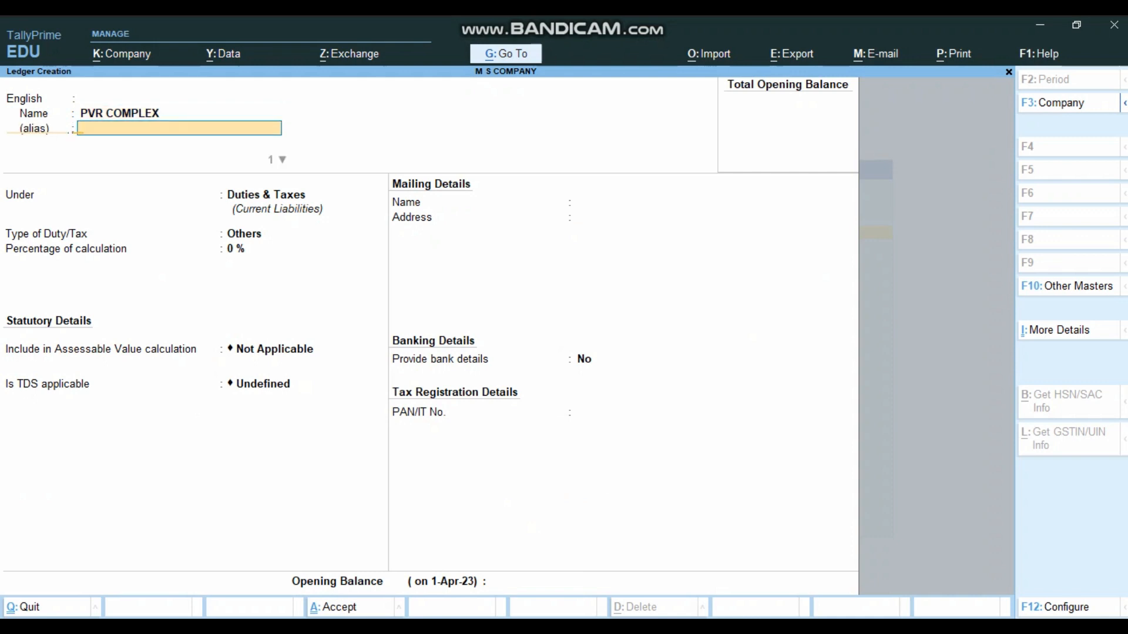
key(Return)
key(Return)
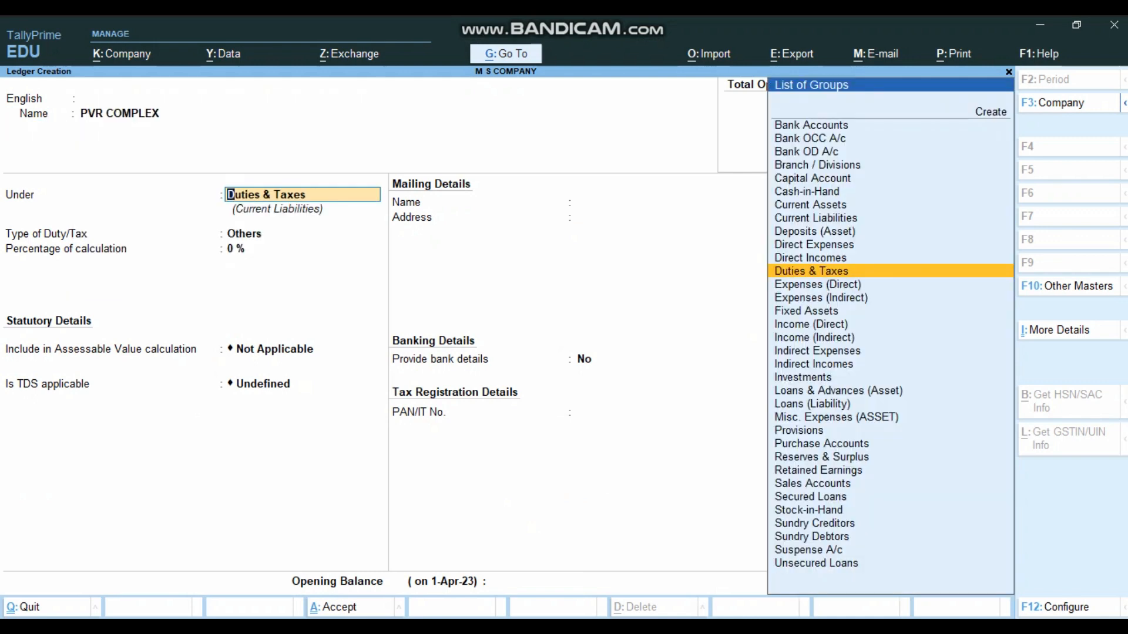
- Place the PVR COMPLEX ledger under Sundry Creditors, keeping bill-by-bill balances on and credit-day checking off
text(SU)
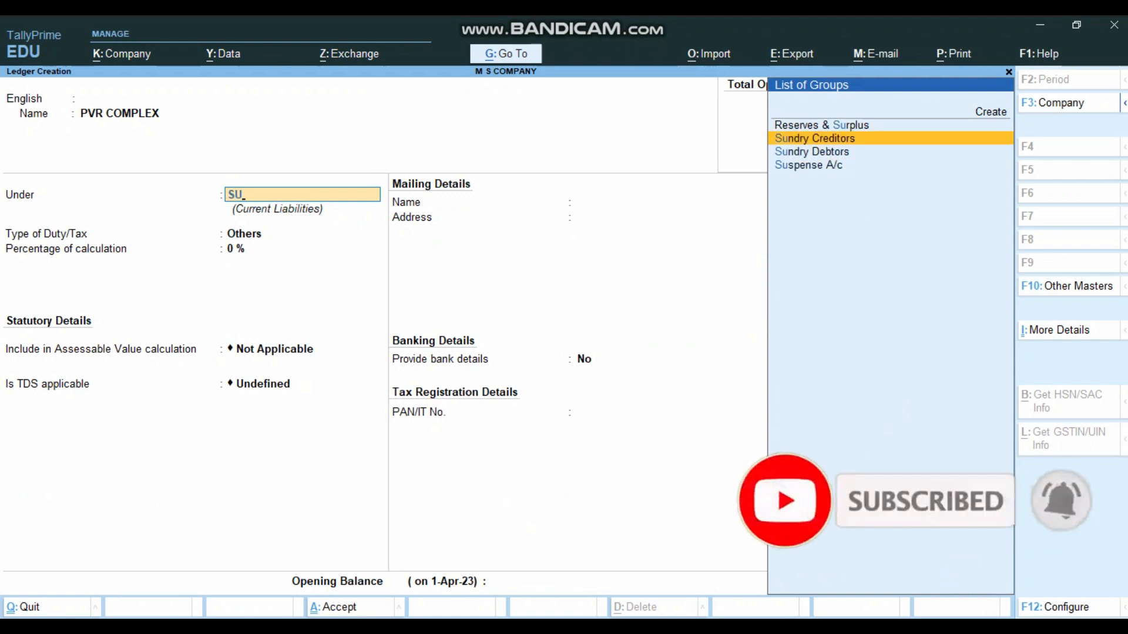
key(Return)
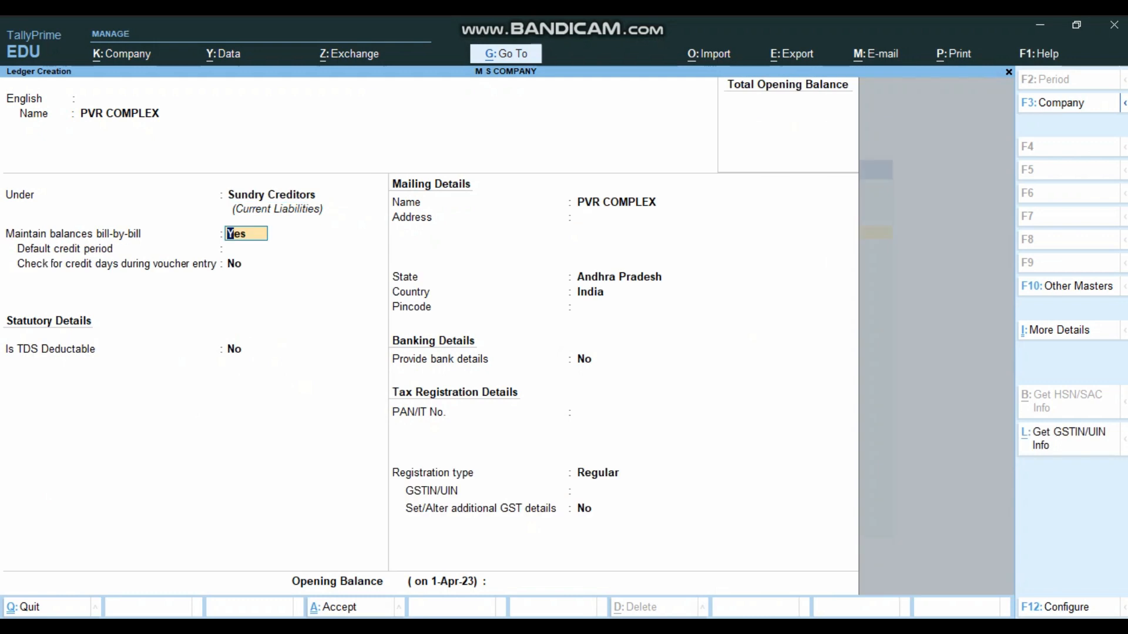
key(Return)
key(Return)
key(Return)
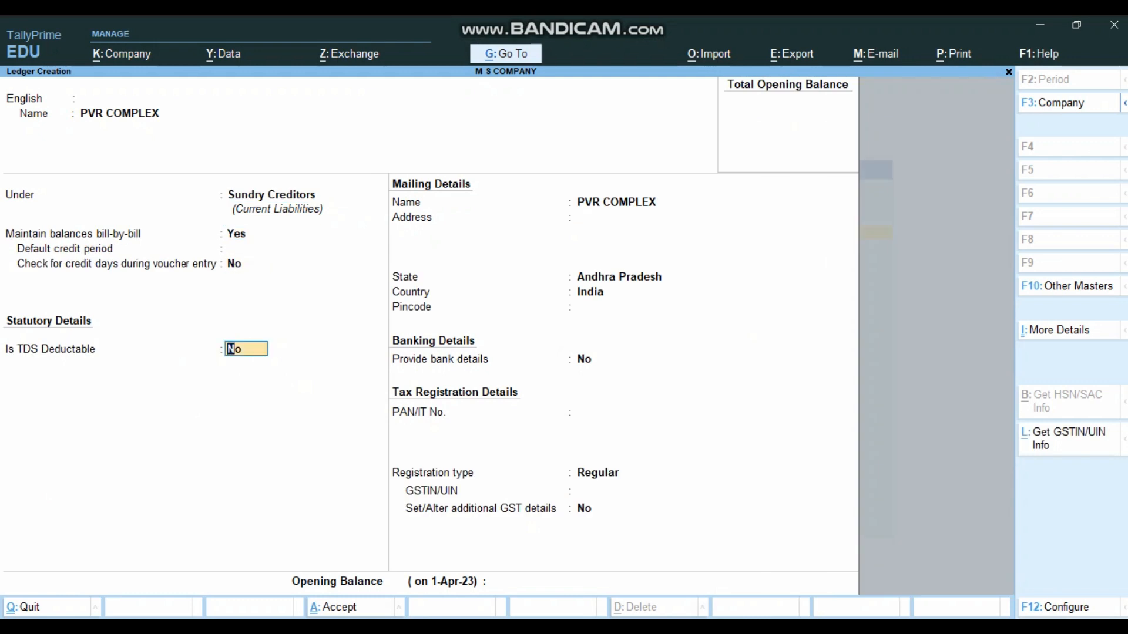
- Mark PVR COMPLEX as TDS deductable and set its deductee type to Company - Resident
text(YES)
key(Return)
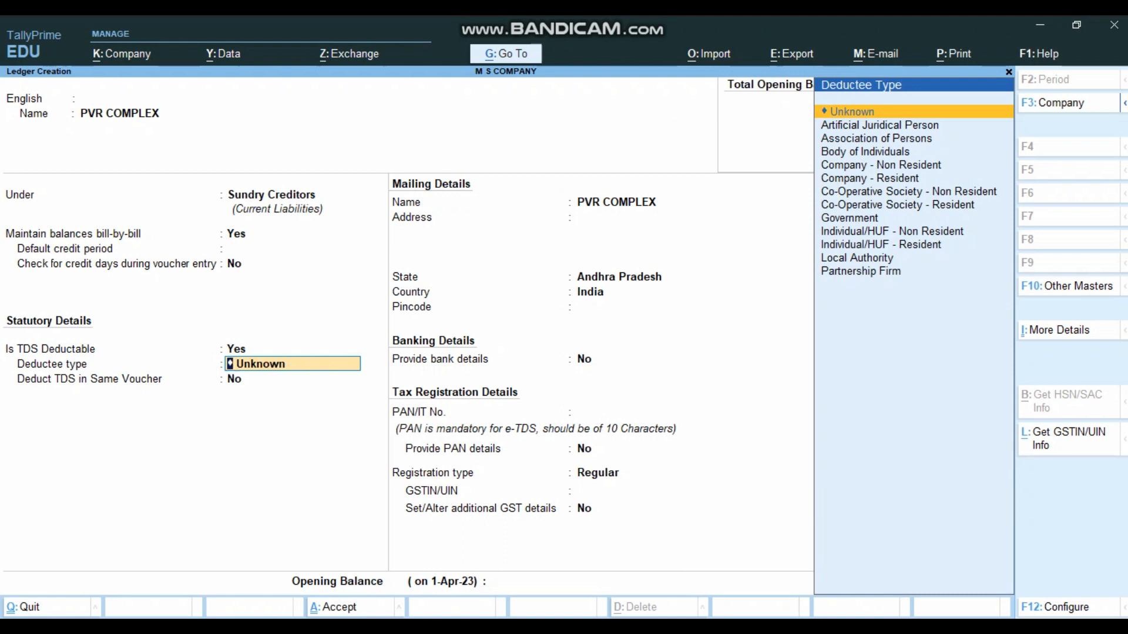
click(870, 178)
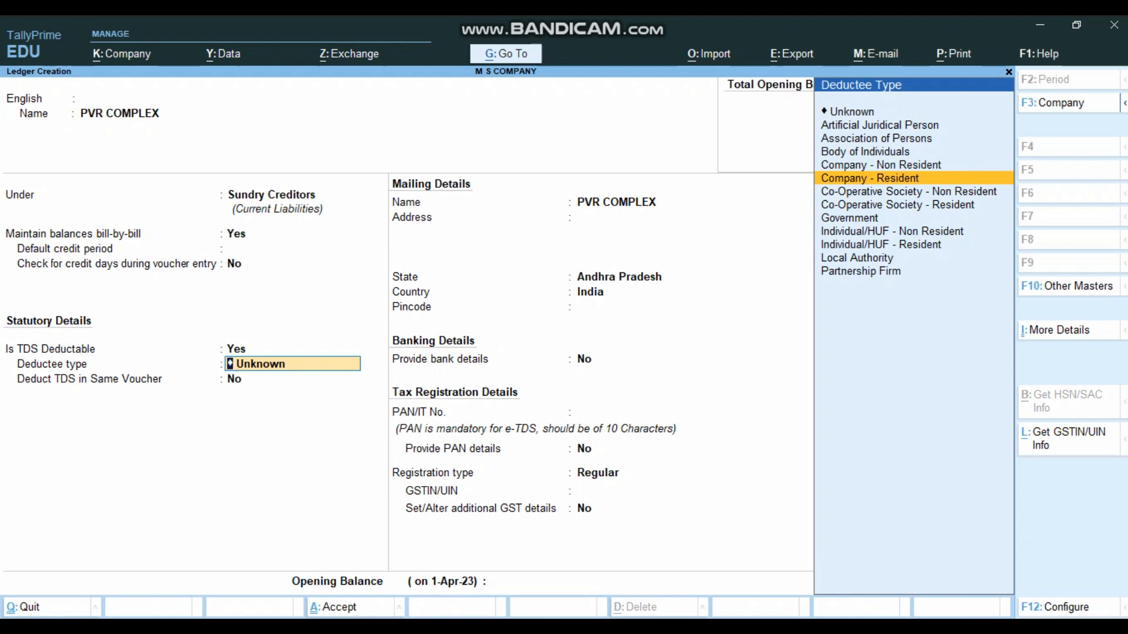
key(Up)
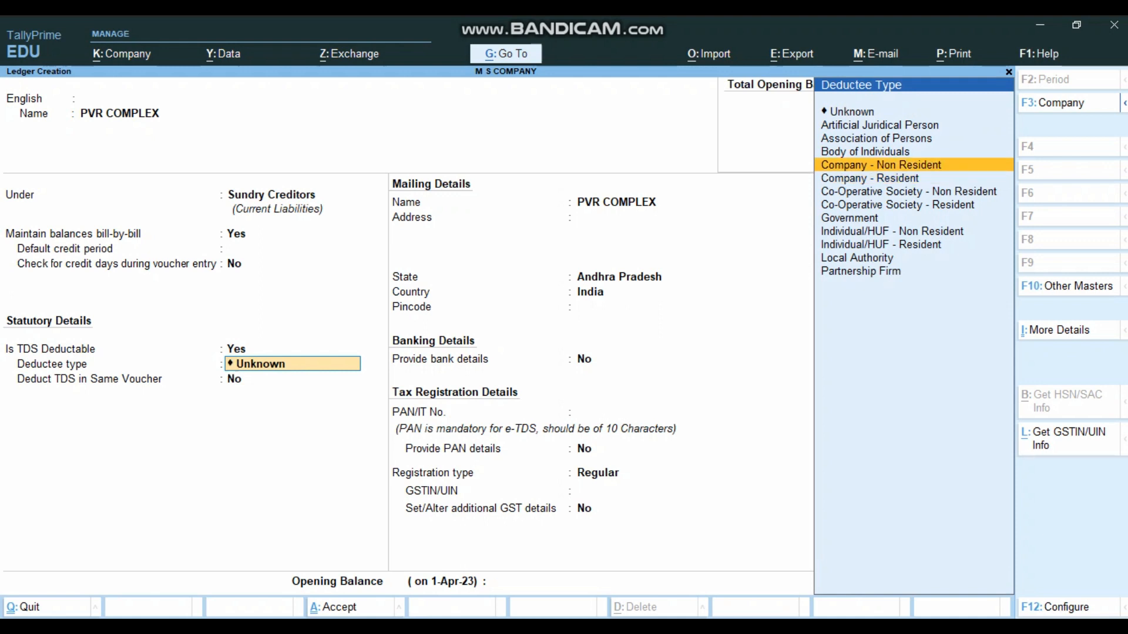
key(Down)
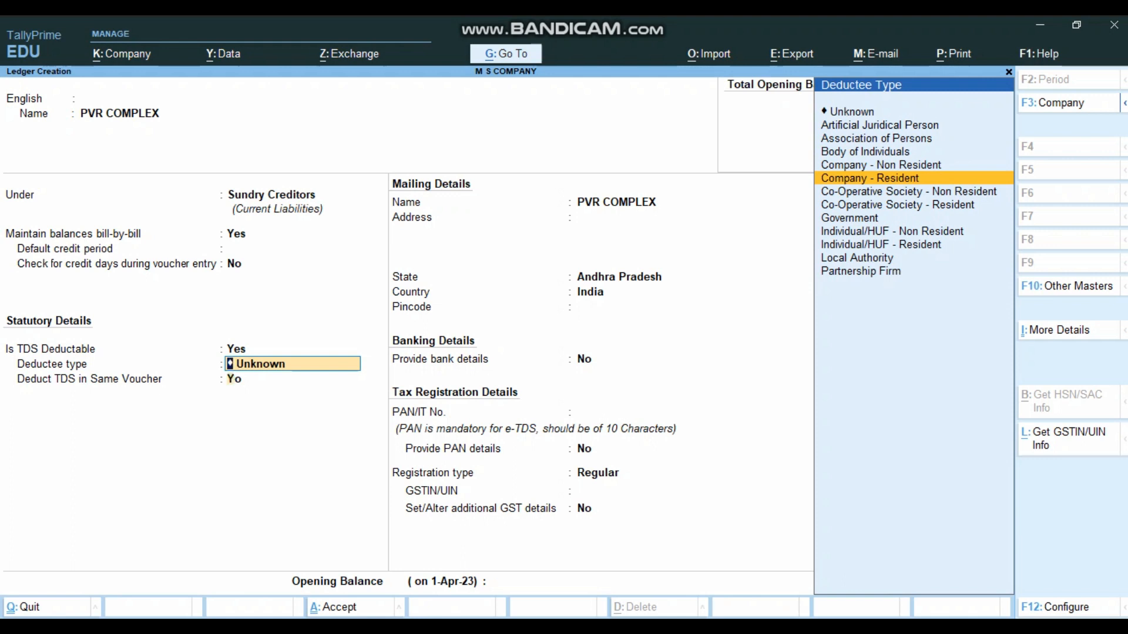
key(Return)
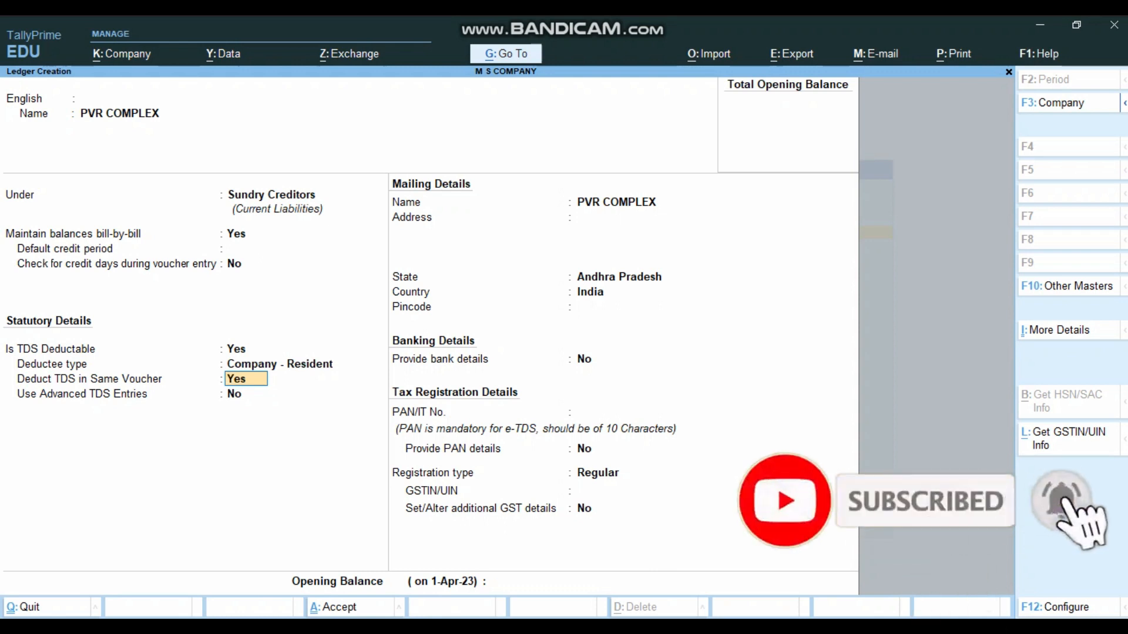
- Enable deducting TDS in the same voucher for the PAID TDS ON BUILDING RENT nature of payment
key(Return)
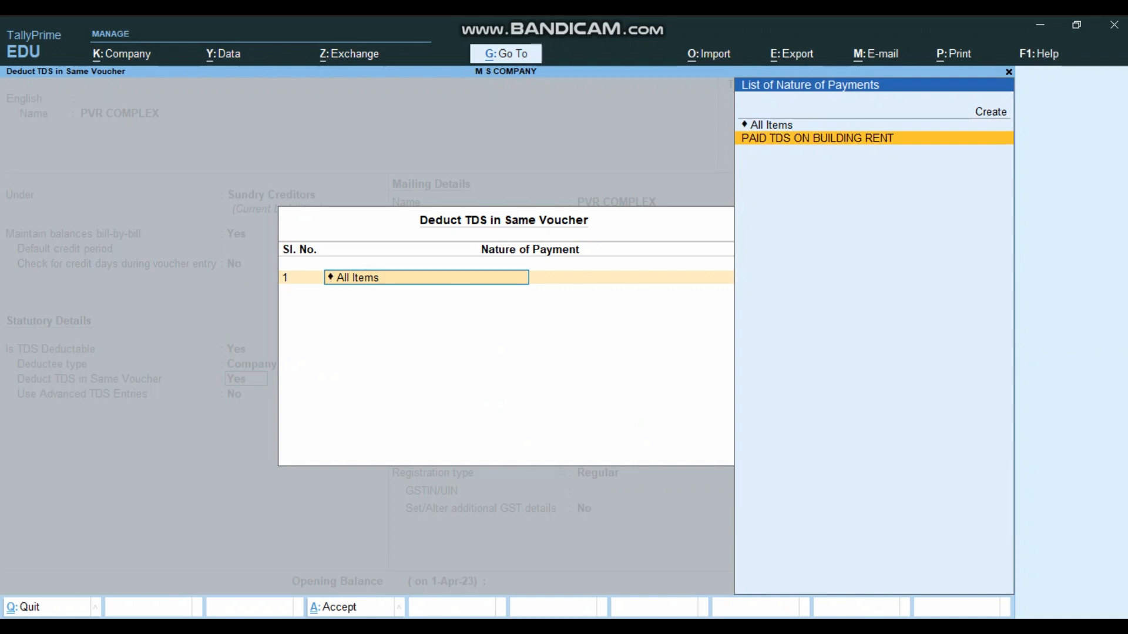
key(Return)
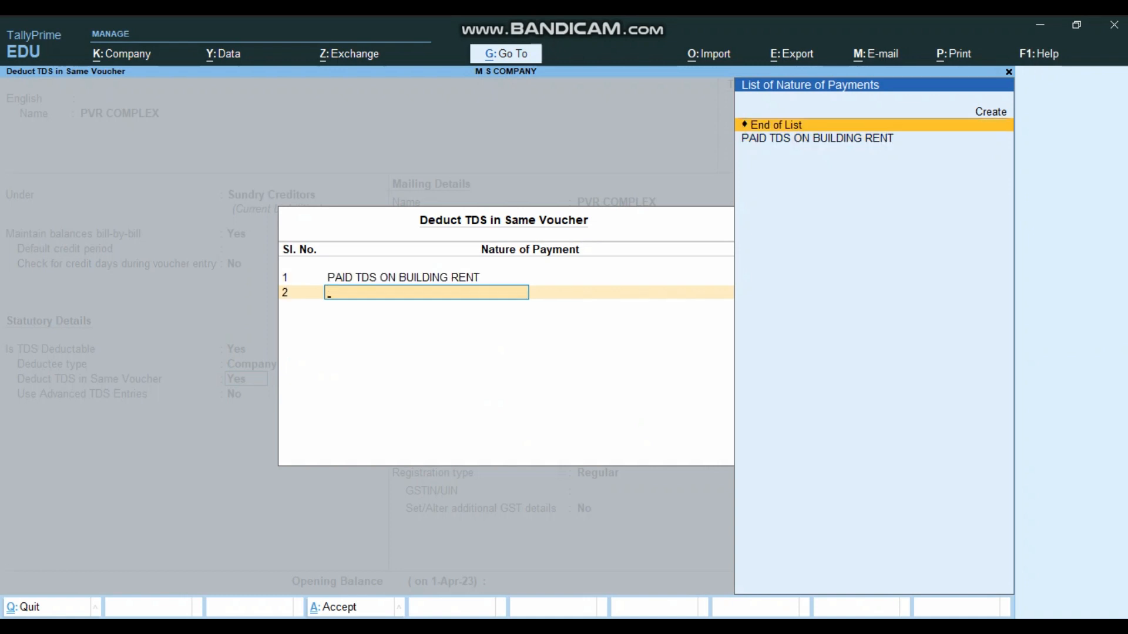
key(Return)
- Enable advanced TDS entries for PVR COMPLEX and set Ignore Surcharge Exemption Limit to Yes
text(Y)
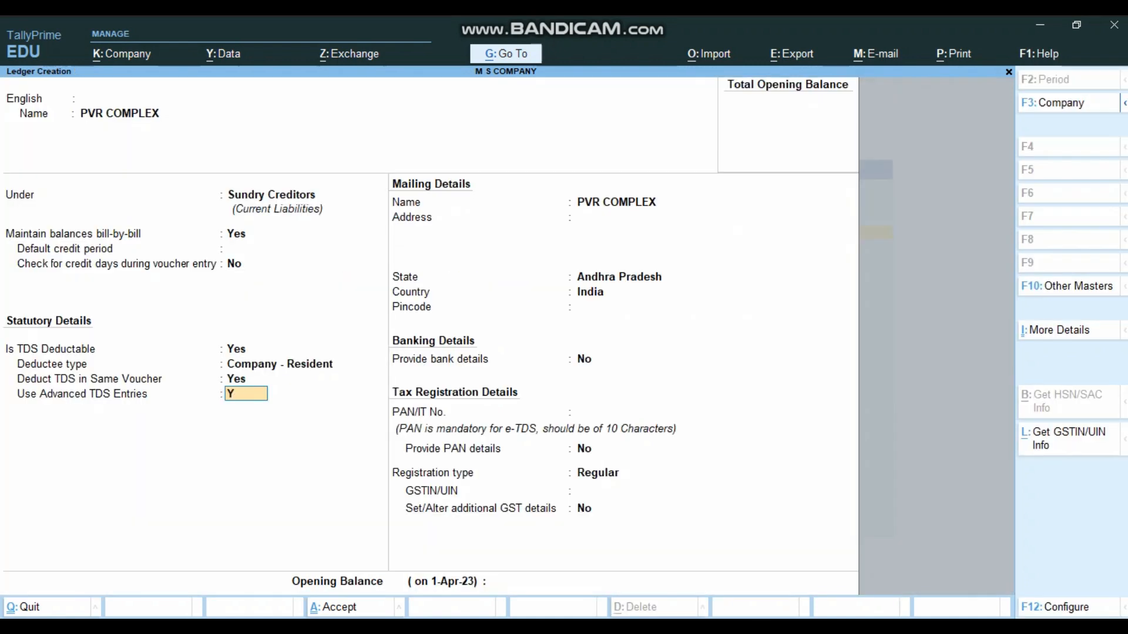
text(ES)
key(Return)
text(Y)
key(Return)
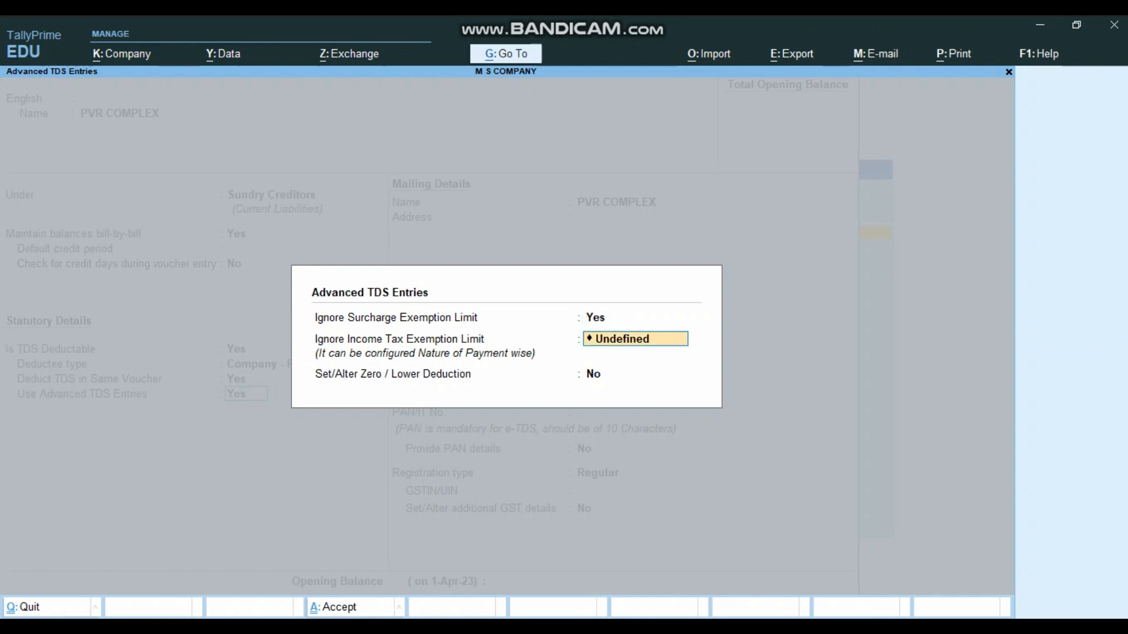
- Make Ignore Income Tax Exemption Limit applicable for PAID TDS ON BUILDING RENT, leaving zero/lower deduction at No
text(A)
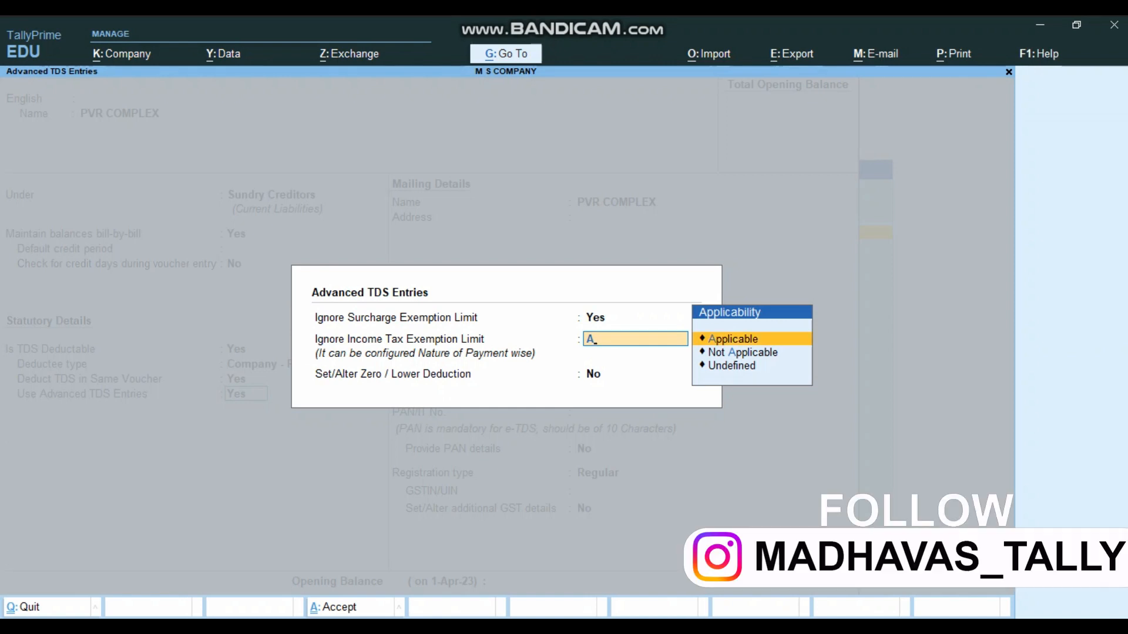
key(Return)
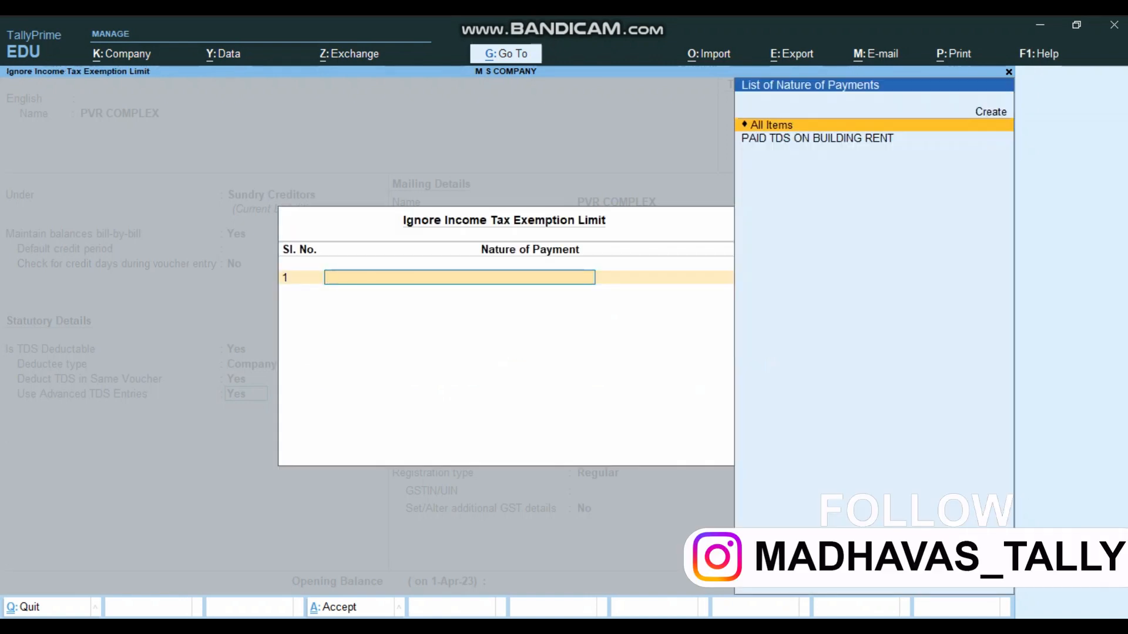
key(Down)
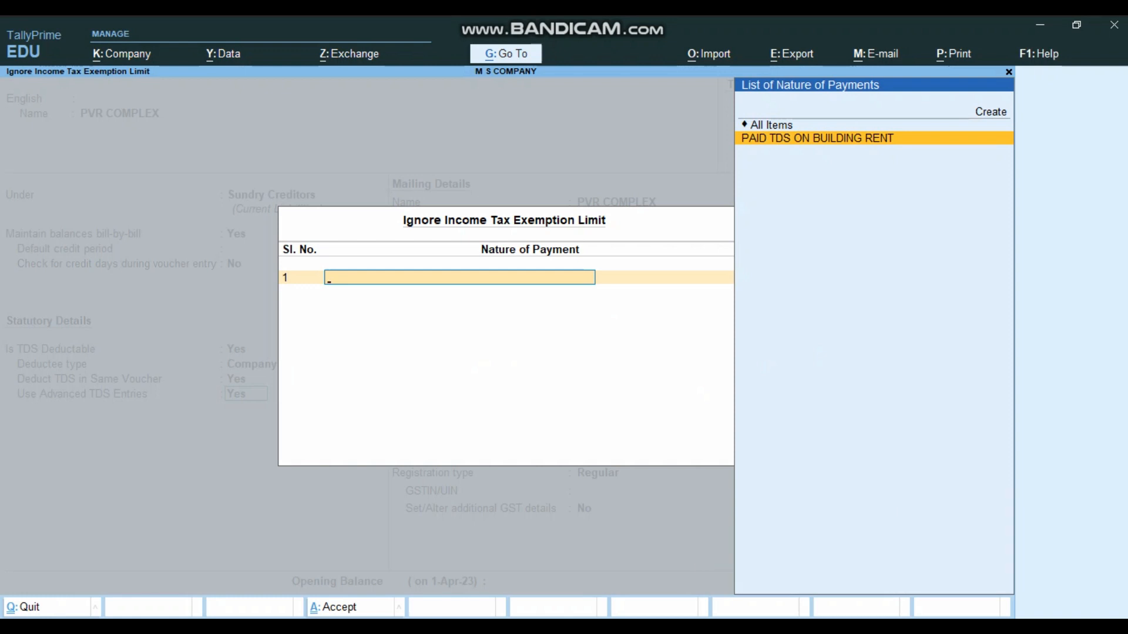
key(Return)
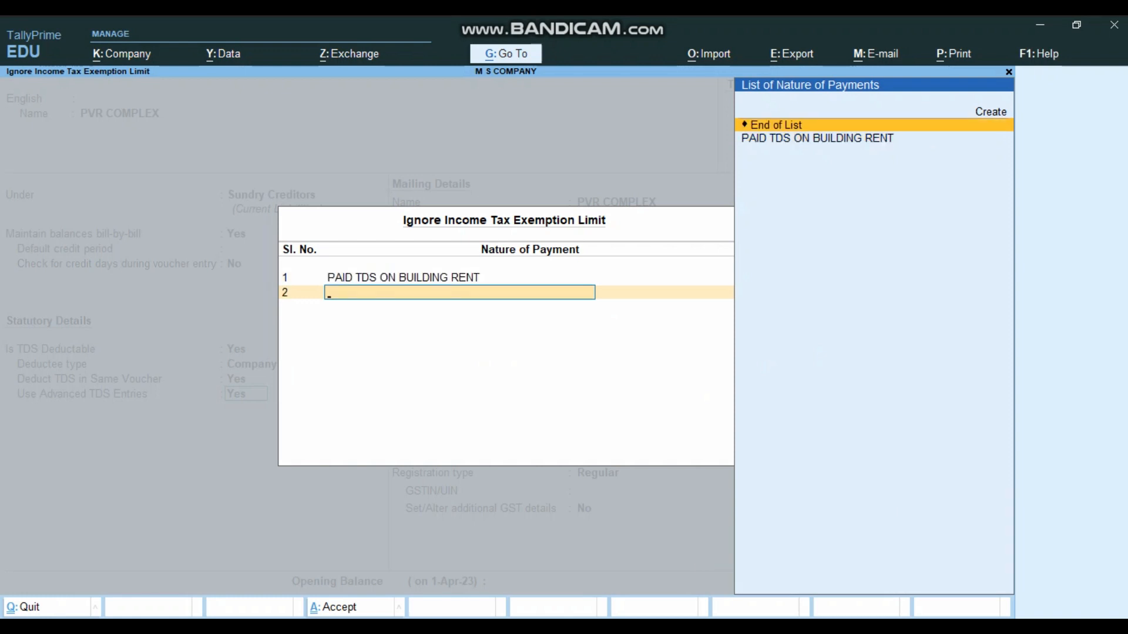
key(Return)
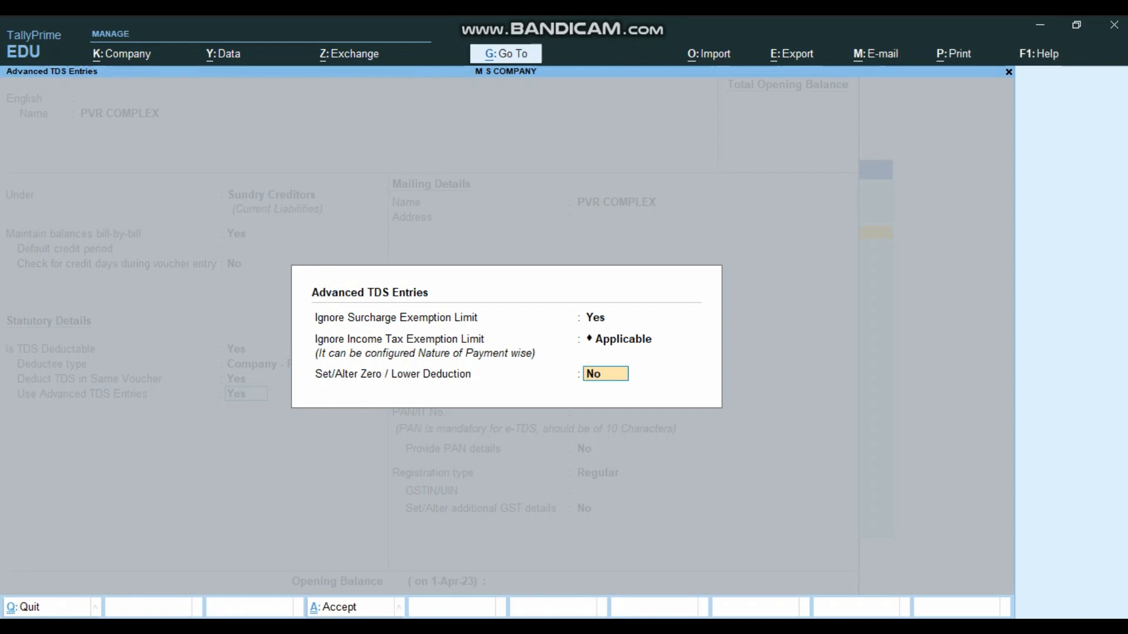
key(Return)
- Enter the party's PAN without providing an address or bank details, and save the PVR COMPLEX ledger
key(Return)
key(Return)
key(Return)
key(Return)
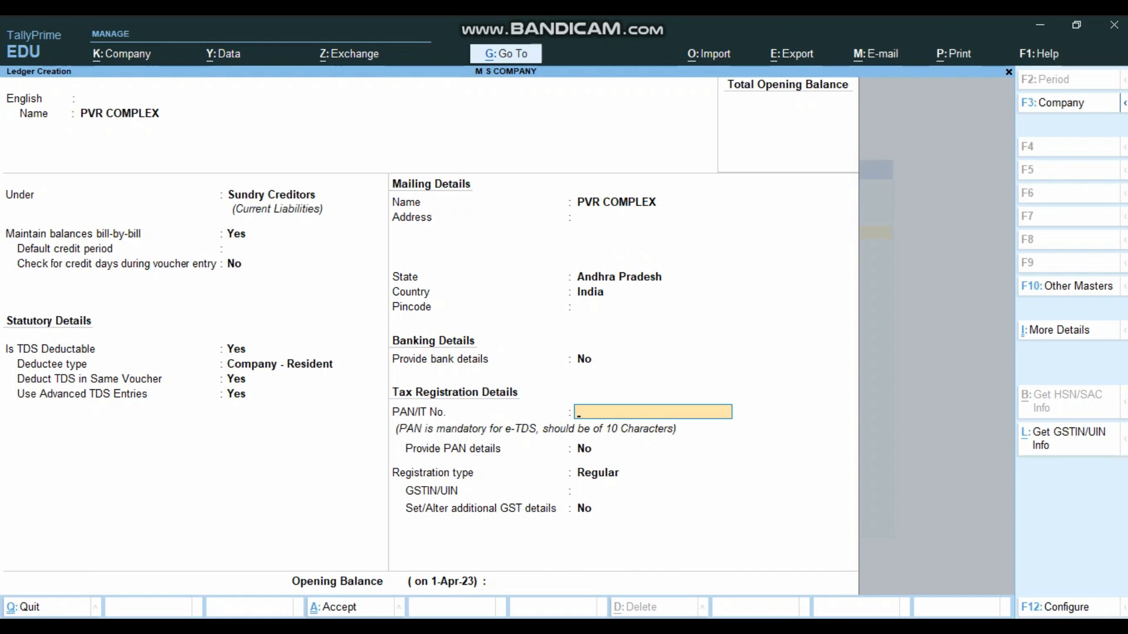
text(PVRCO1234A)
key(Up)
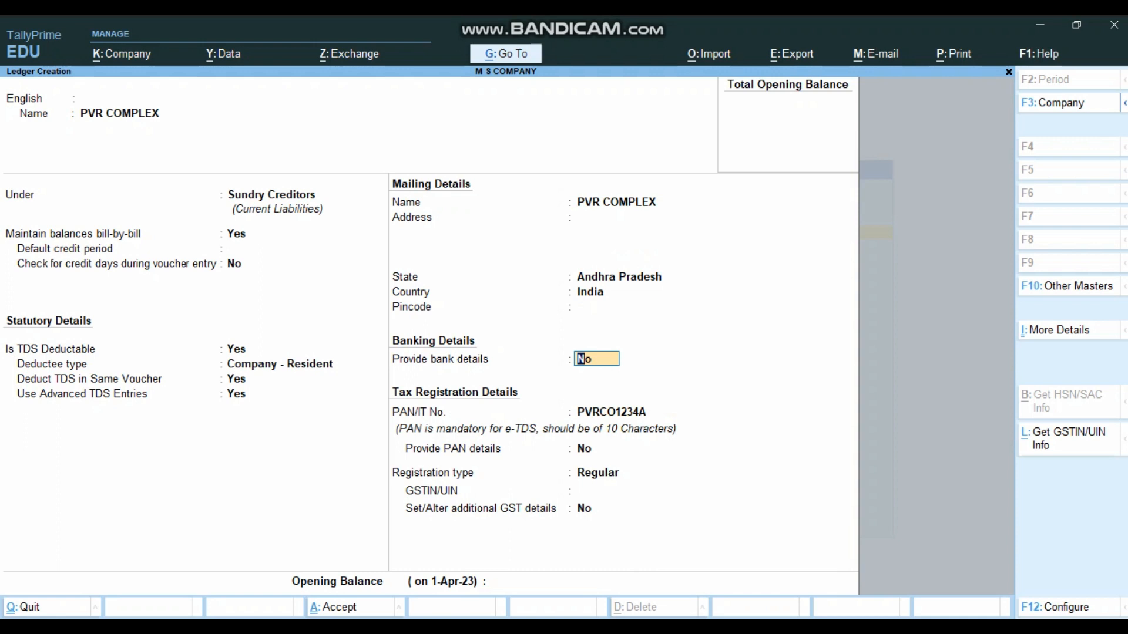
key(ctrl)
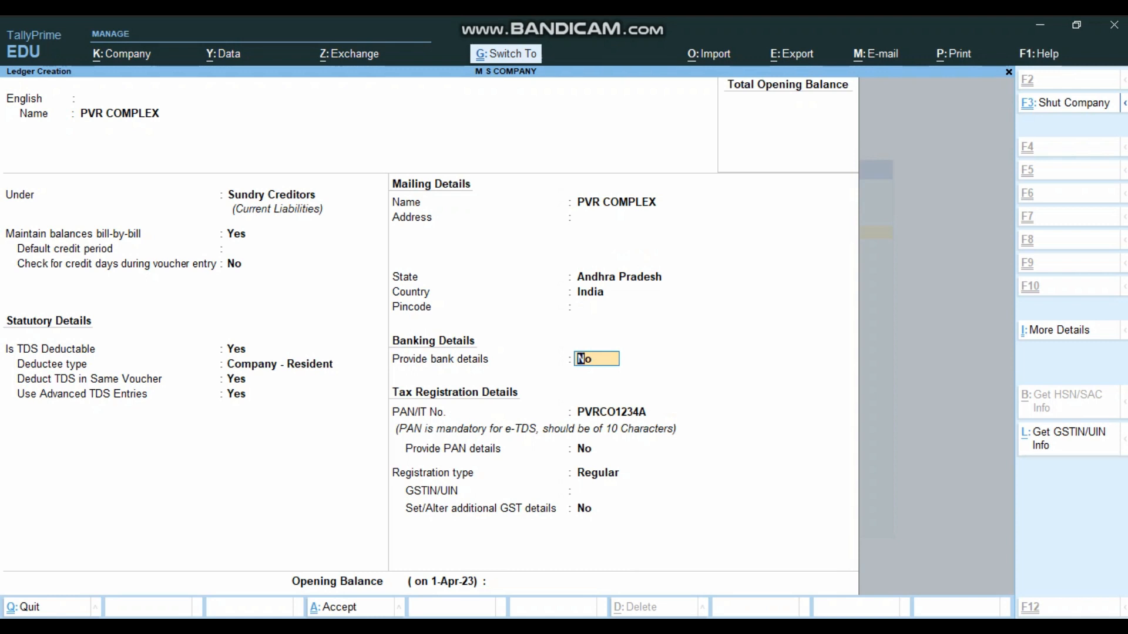
key(ctrl+a)
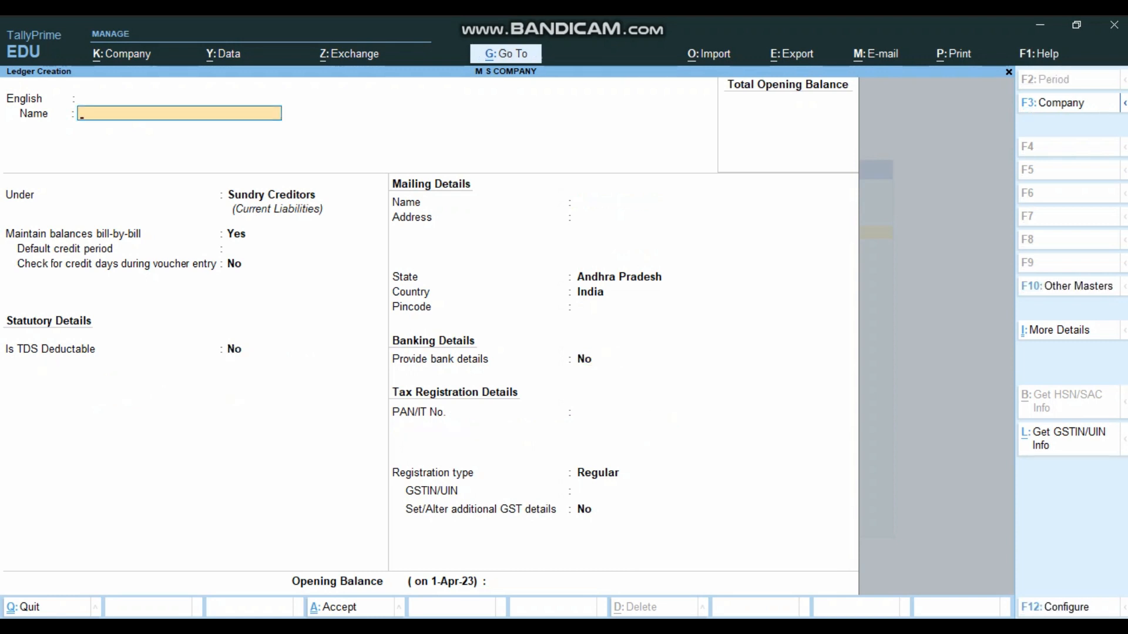